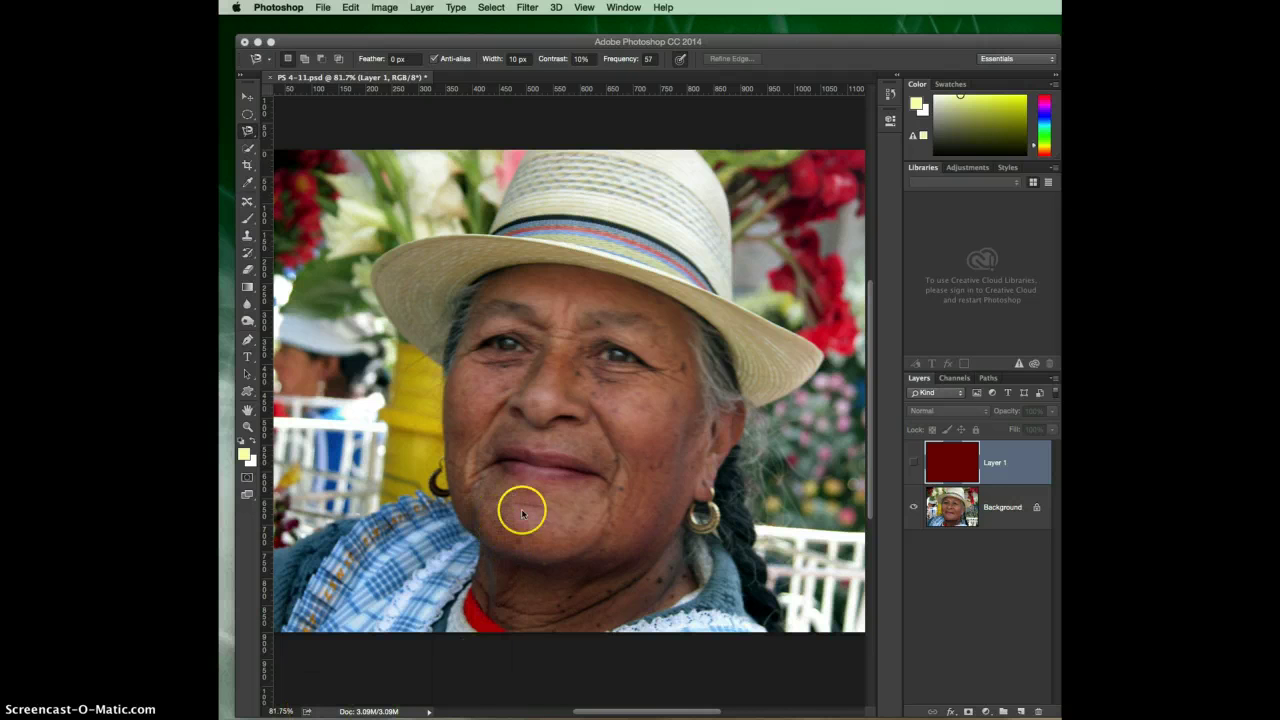
click(250, 131)
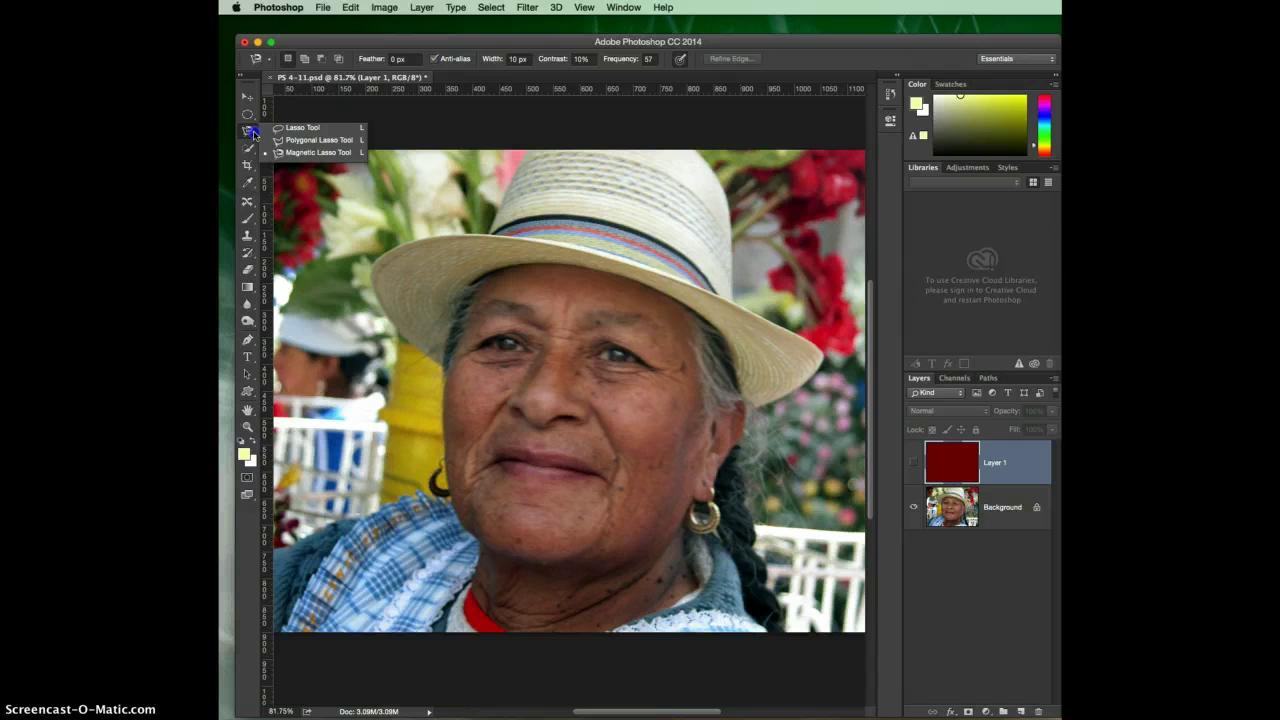
click(249, 163)
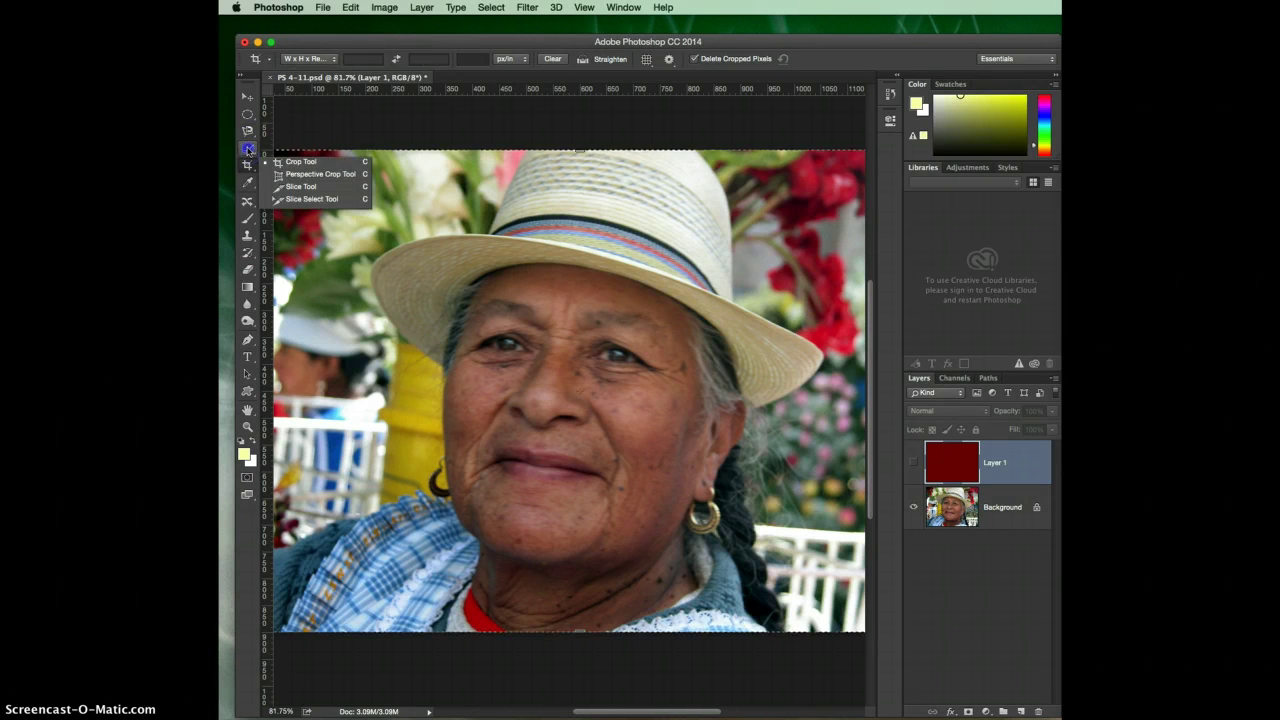
click(249, 149)
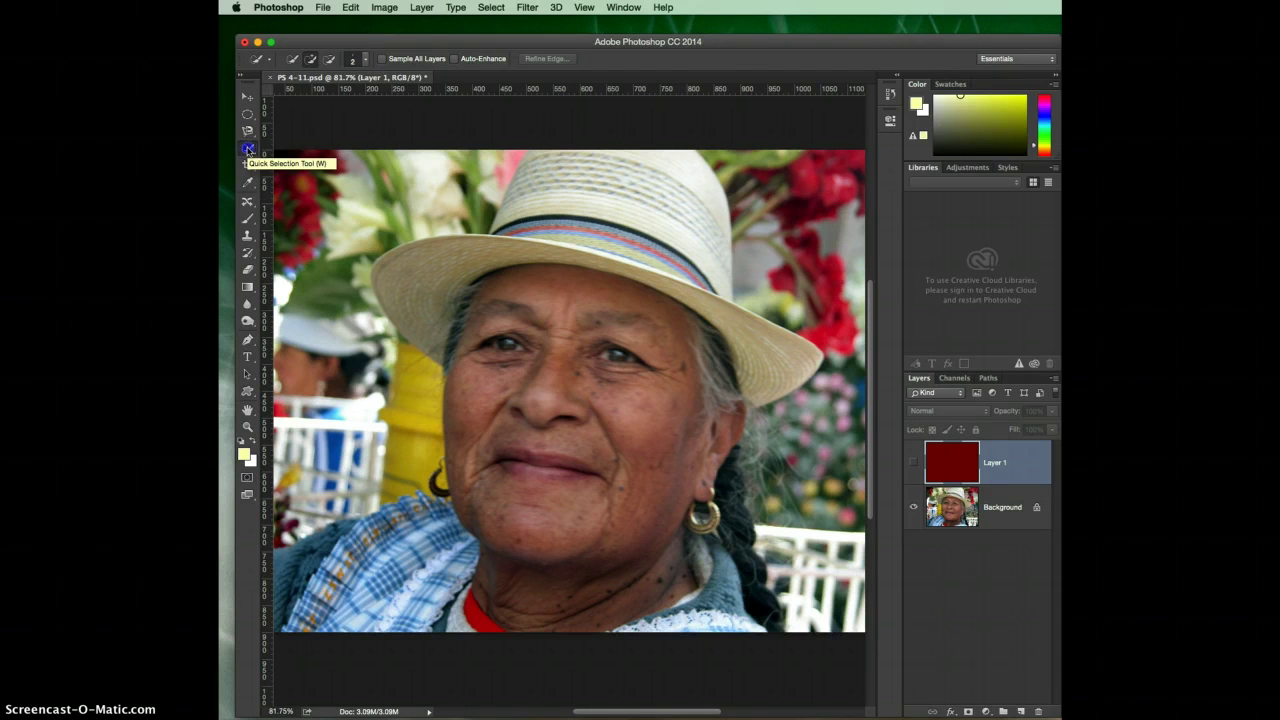
click(248, 150)
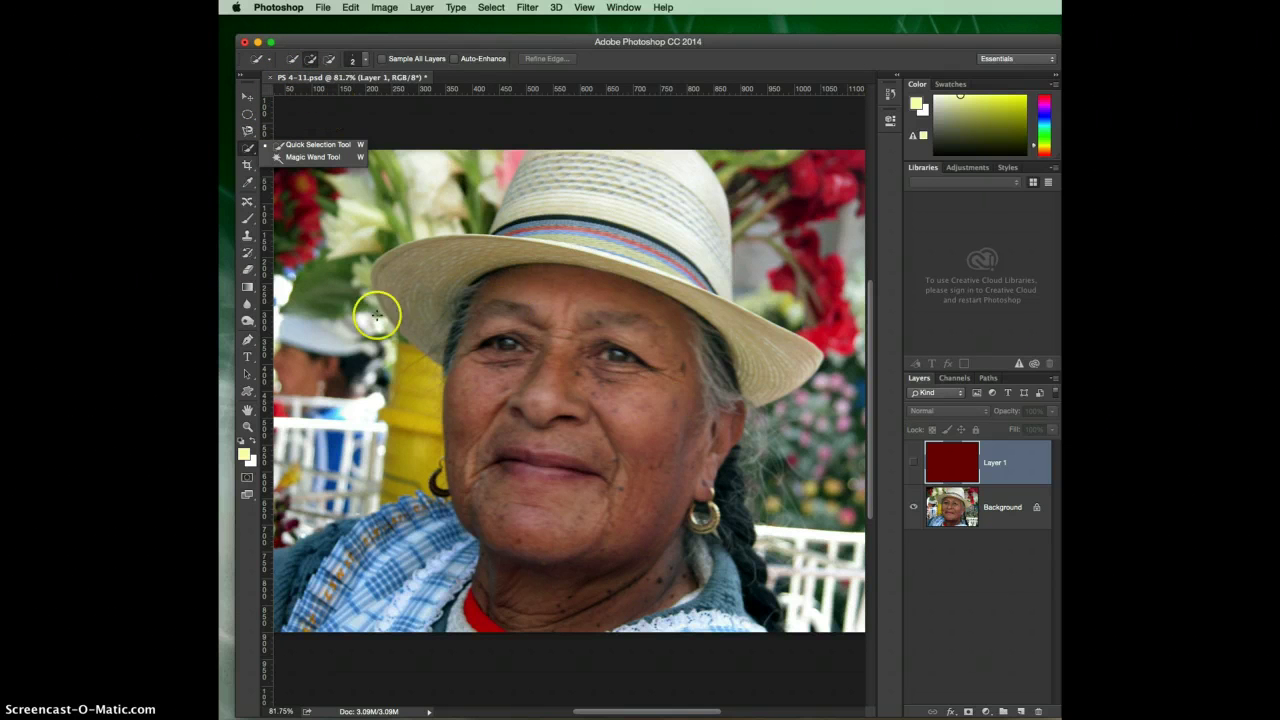
click(246, 96)
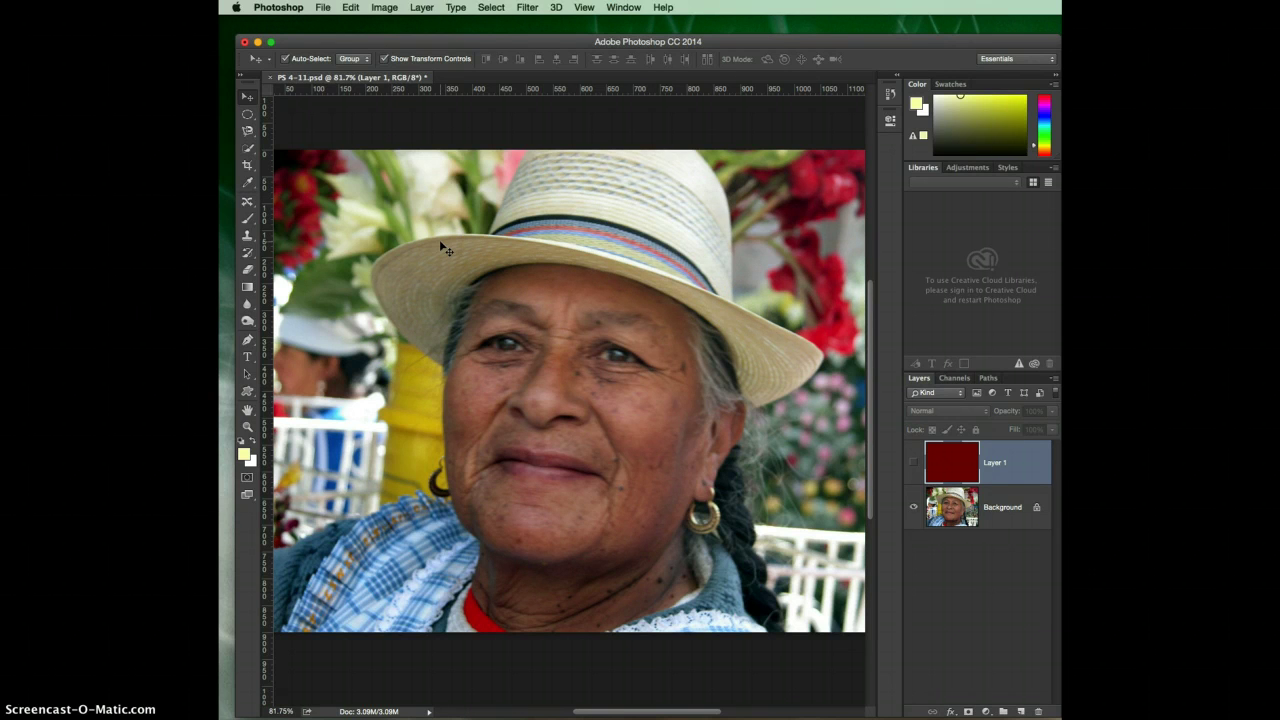
mouse_move(580, 43)
mouse_down()
mouse_move(692, 51)
mouse_move(569, 39)
mouse_up()
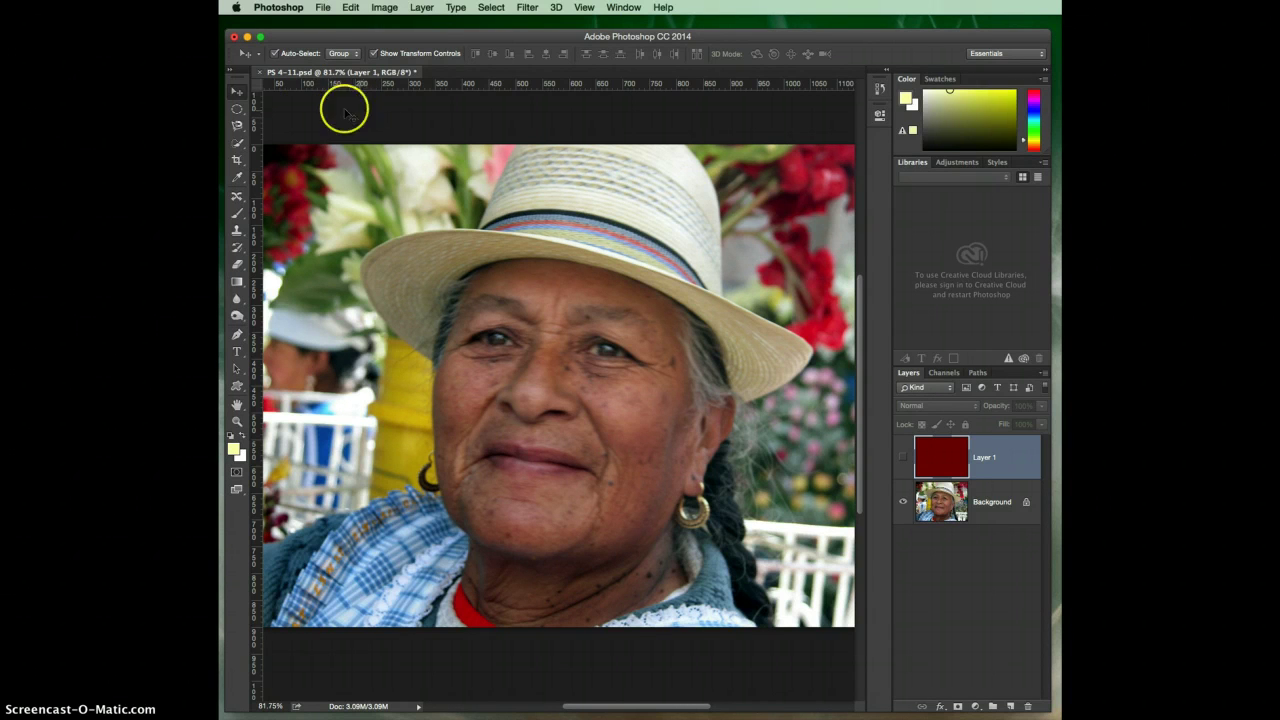
Draw a freehand Lasso selection around the image-left part of the hat brim down to the cheek, and deselect it.
click(238, 126)
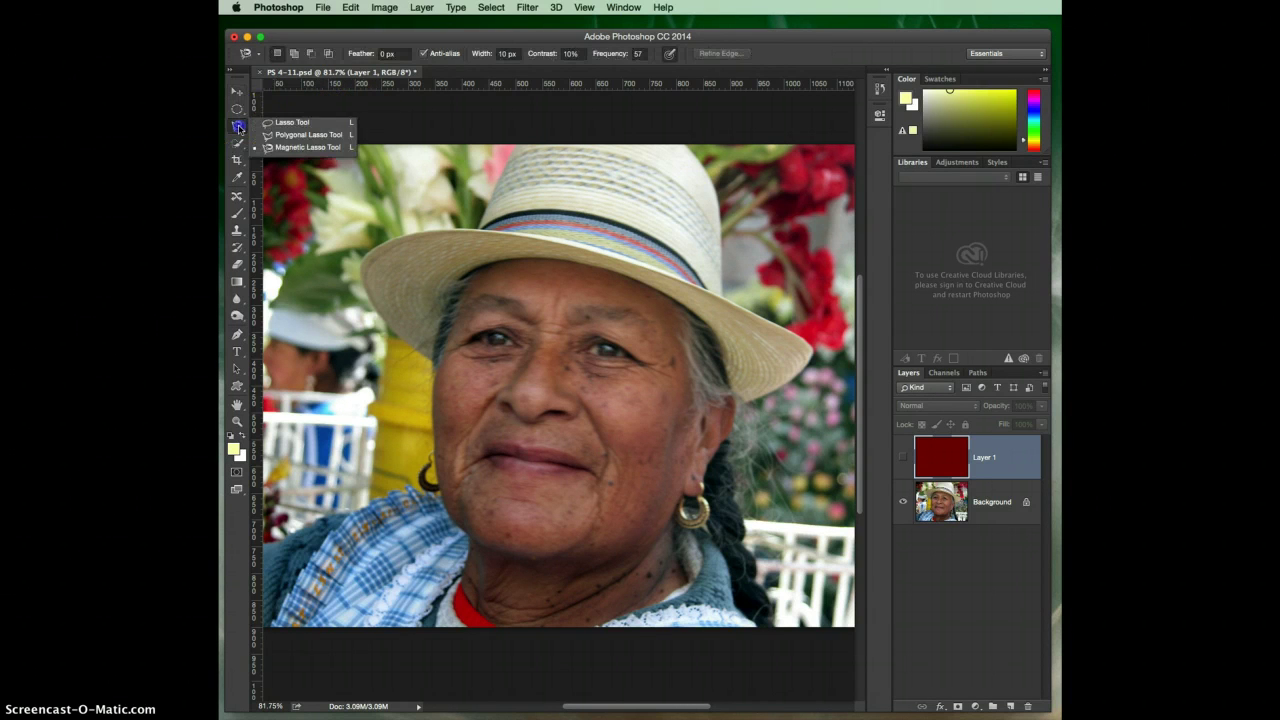
click(291, 122)
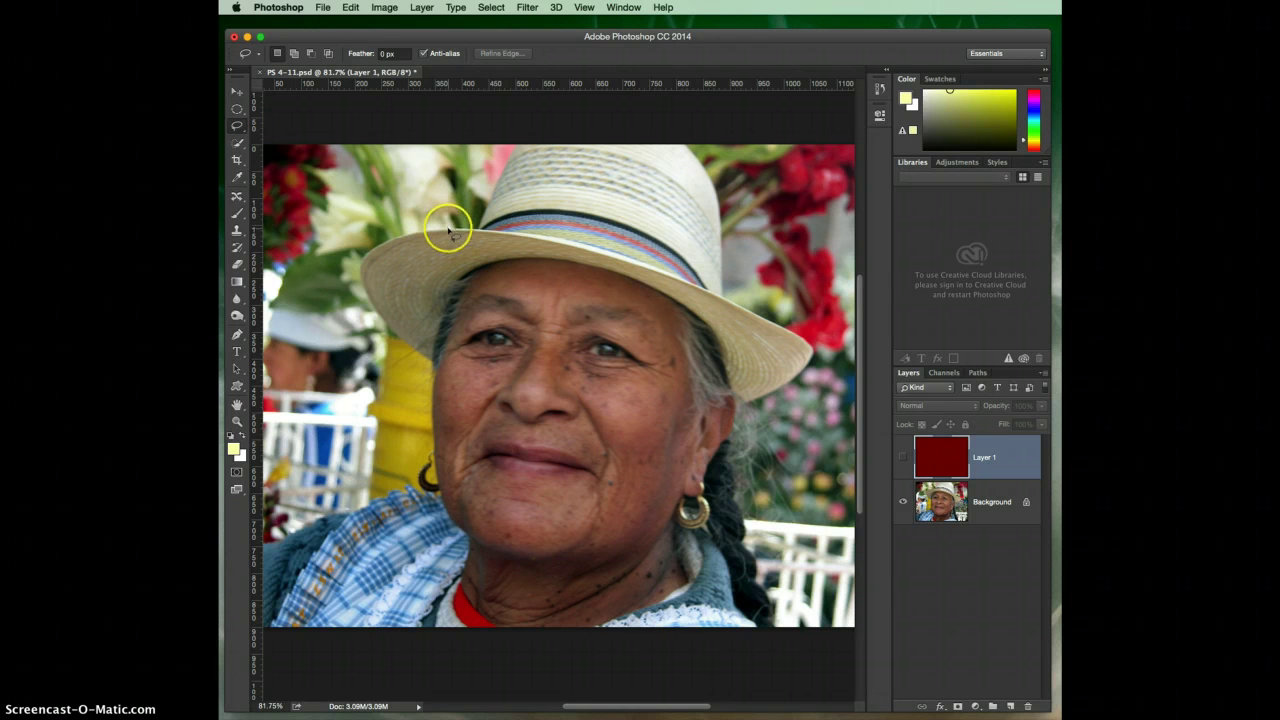
drag(449, 230, 386, 243)
drag(359, 283, 365, 294)
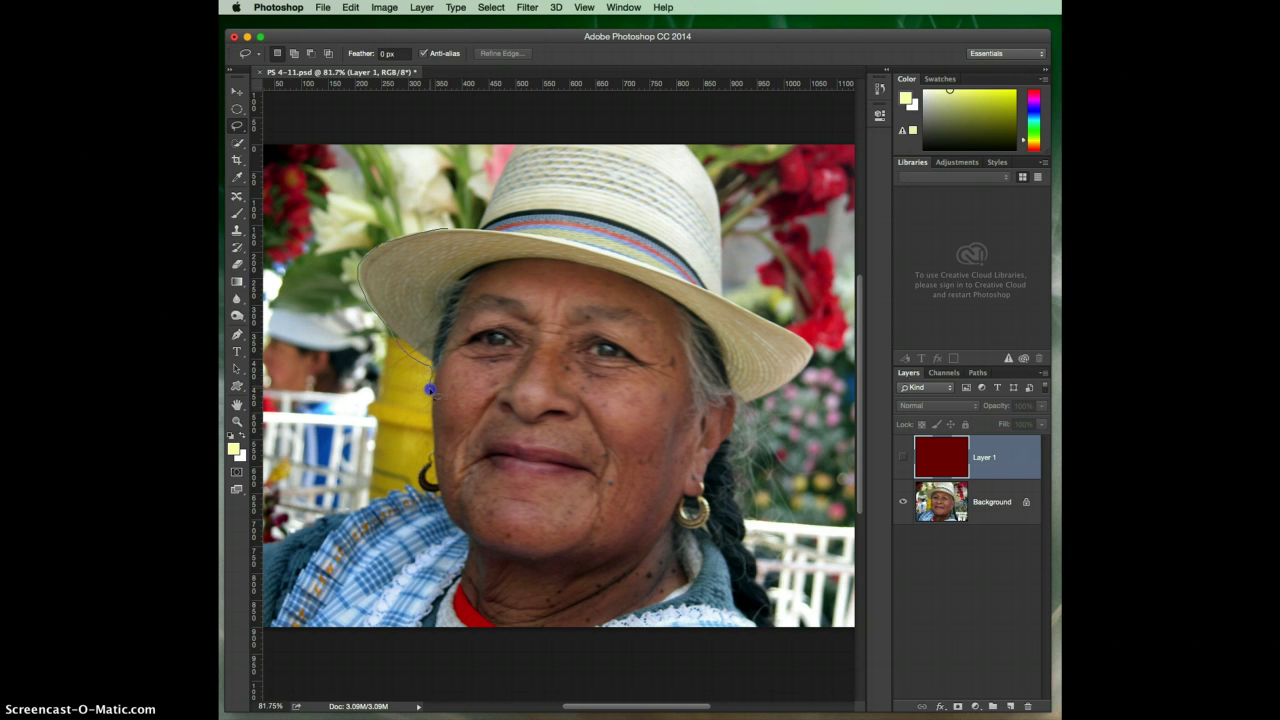
drag(432, 401, 432, 399)
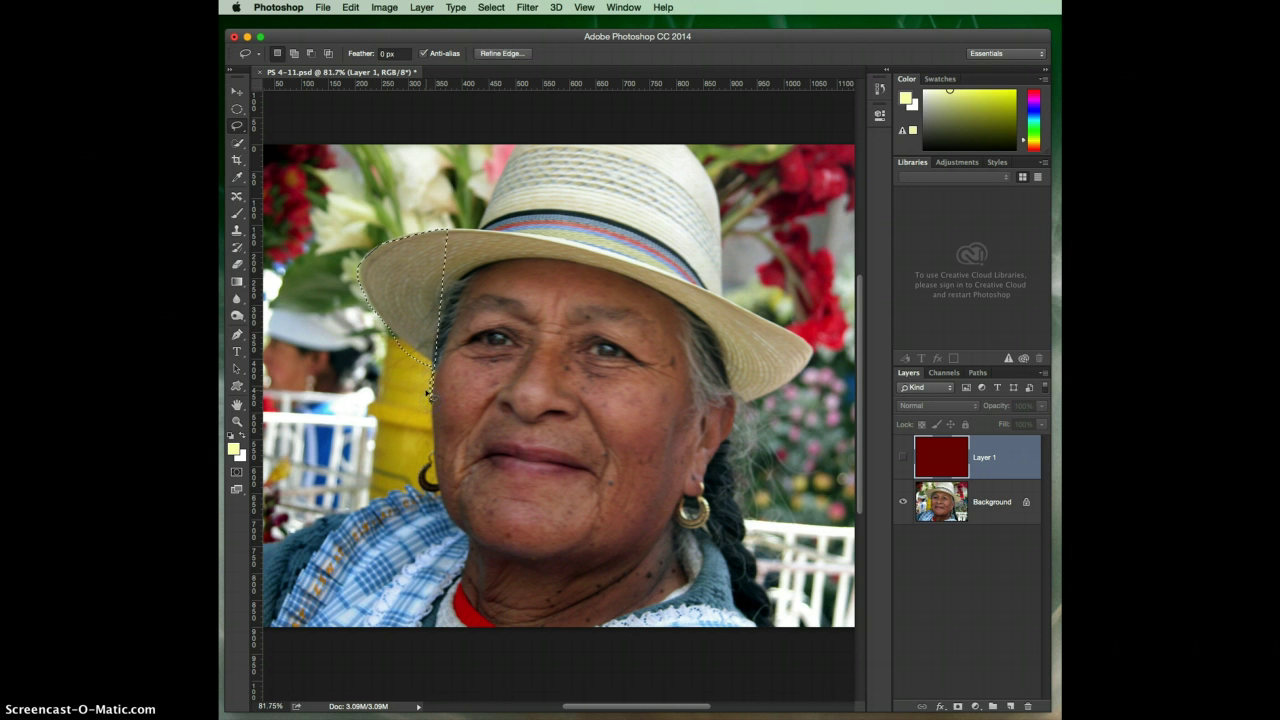
click(430, 248)
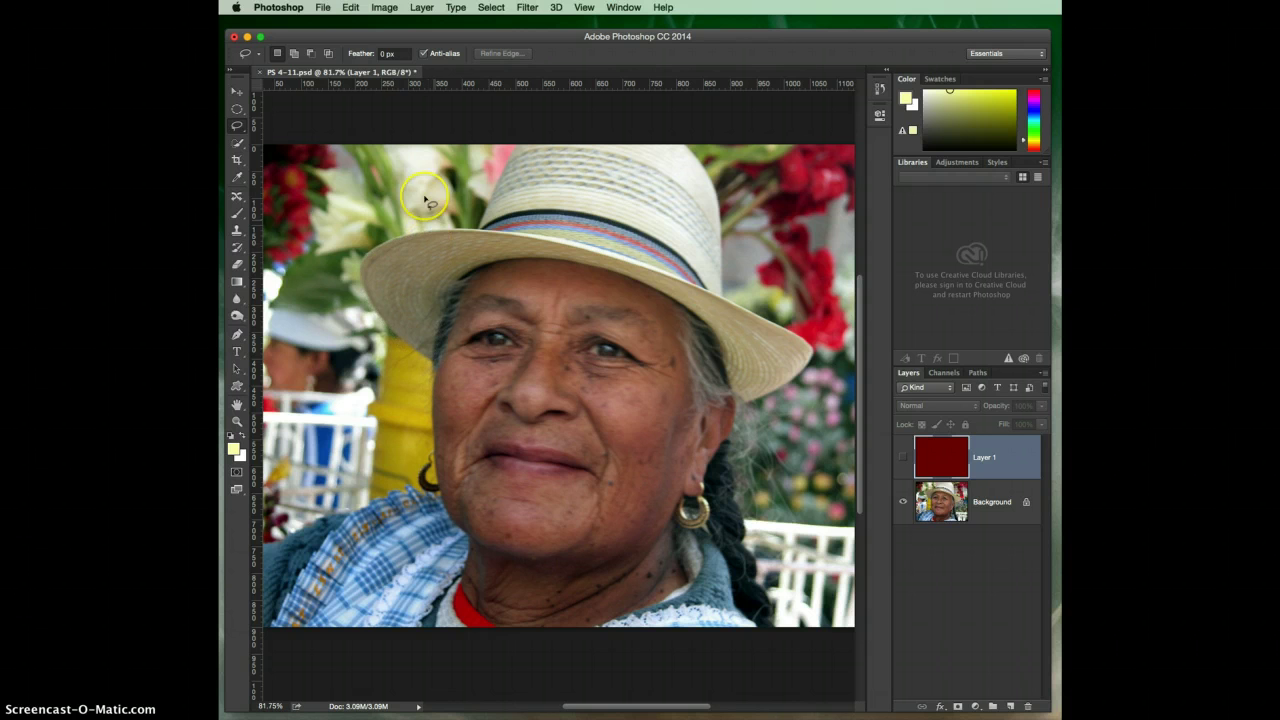
mouse_move(378, 182)
mouse_down()
mouse_move(398, 203)
mouse_move(364, 186)
mouse_move(392, 296)
mouse_move(440, 420)
mouse_move(530, 440)
mouse_up()
click(530, 437)
mouse_move(493, 434)
mouse_down()
mouse_move(551, 471)
mouse_move(589, 463)
mouse_move(601, 474)
mouse_move(451, 454)
mouse_move(546, 462)
mouse_move(547, 450)
mouse_up()
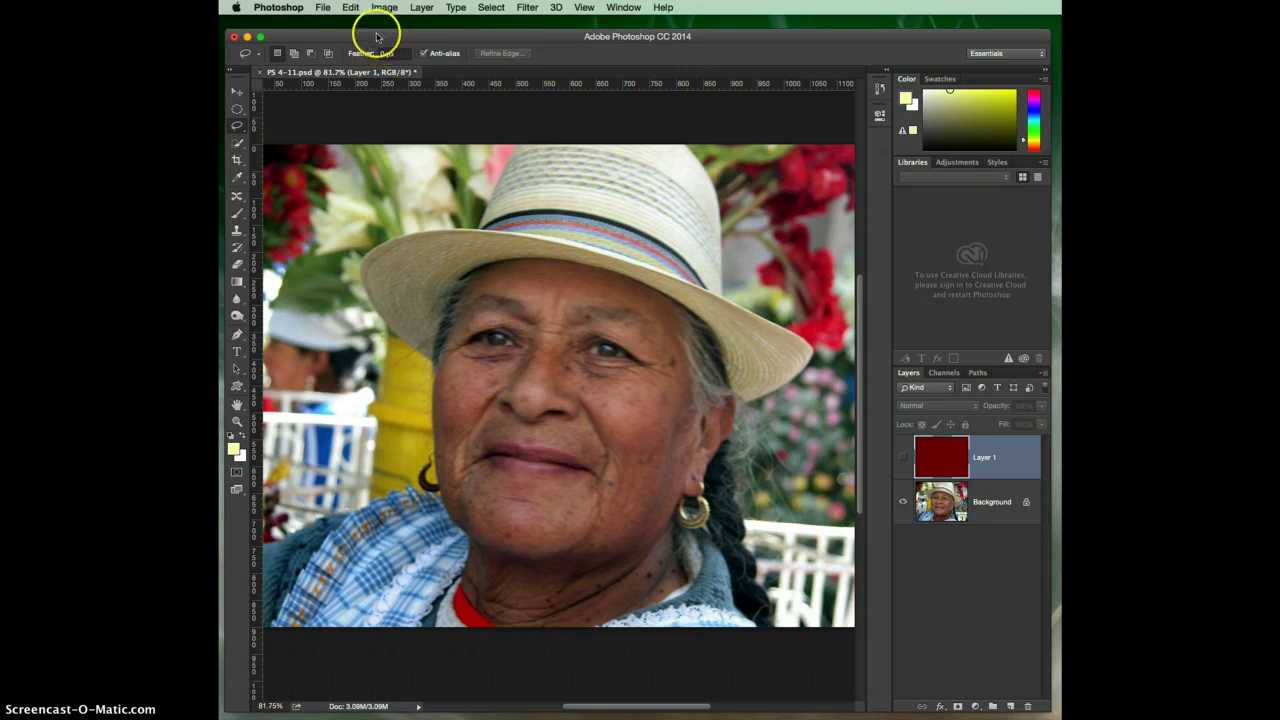
drag(377, 37, 316, 39)
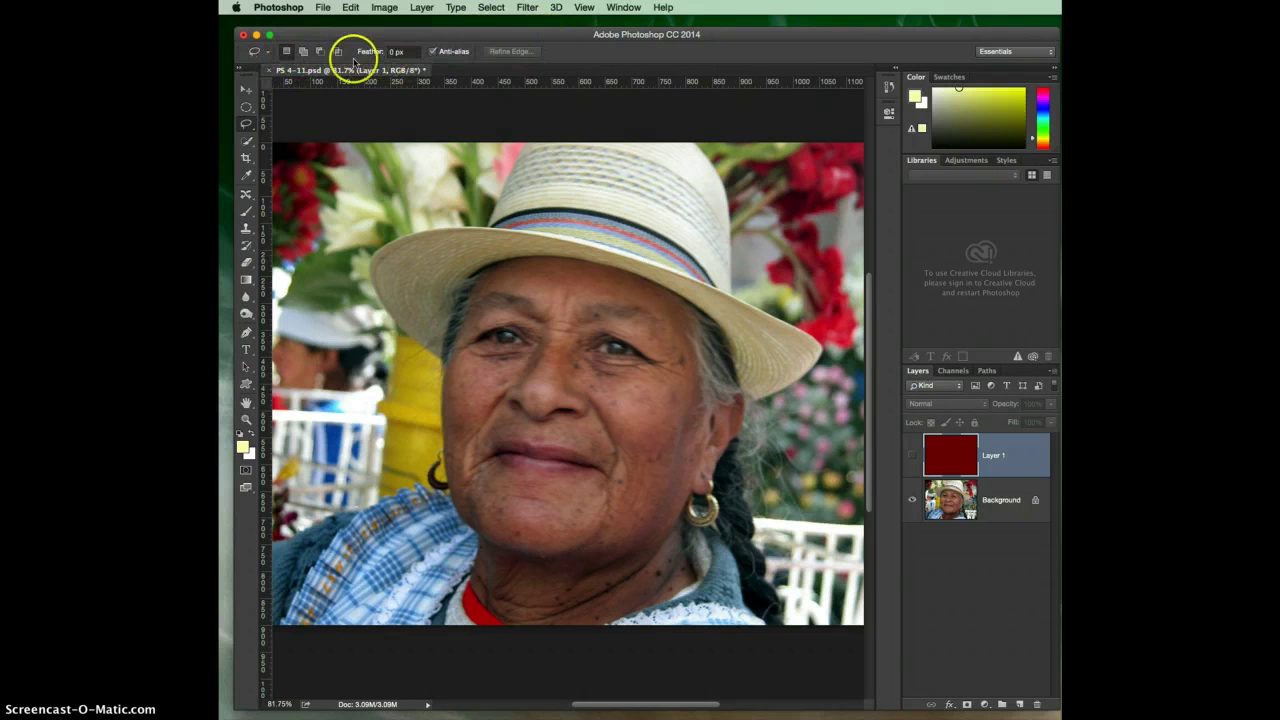
click(247, 143)
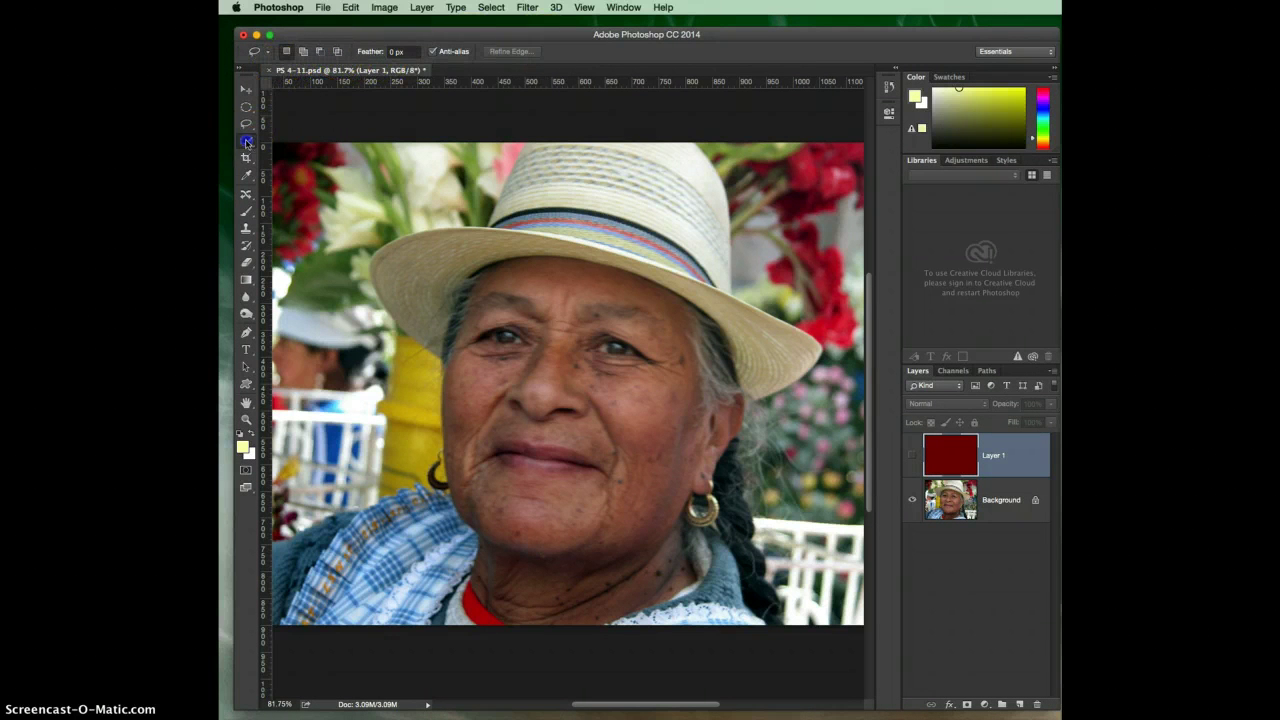
click(246, 158)
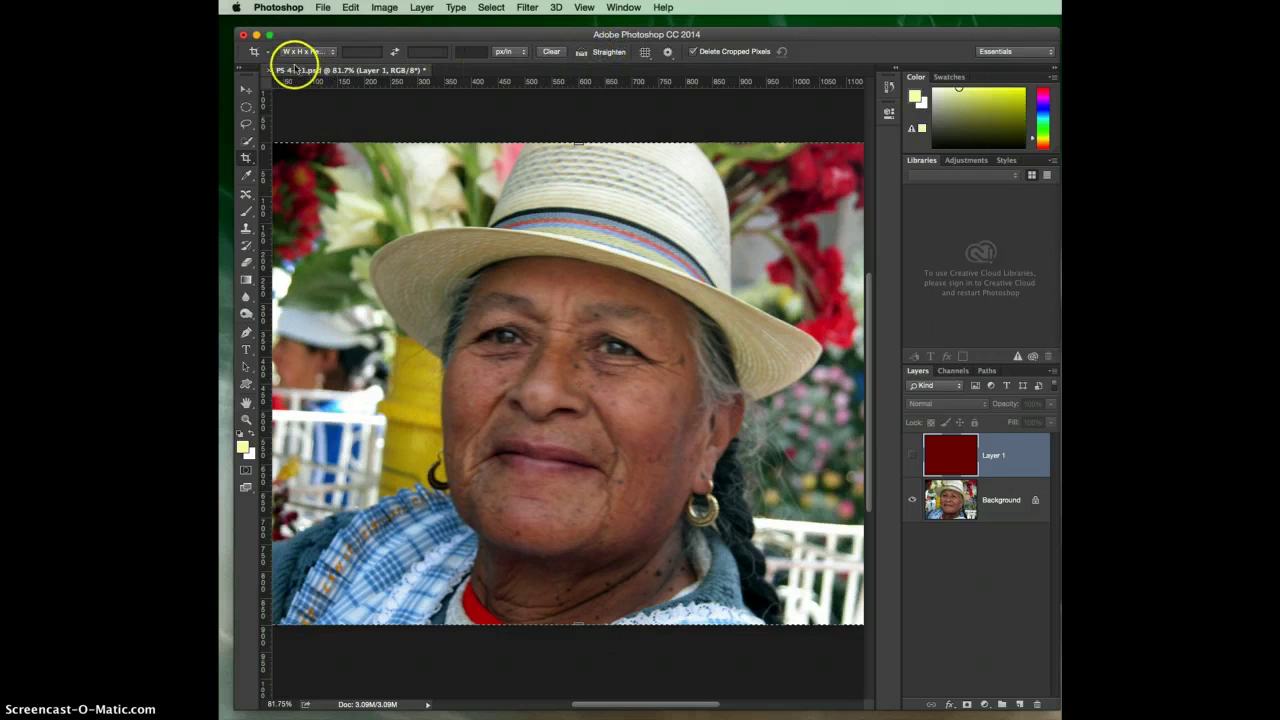
Draw a new freehand Lasso selection loosely around the woman's face, the hat brim and the lower part of the hat crown.
click(246, 122)
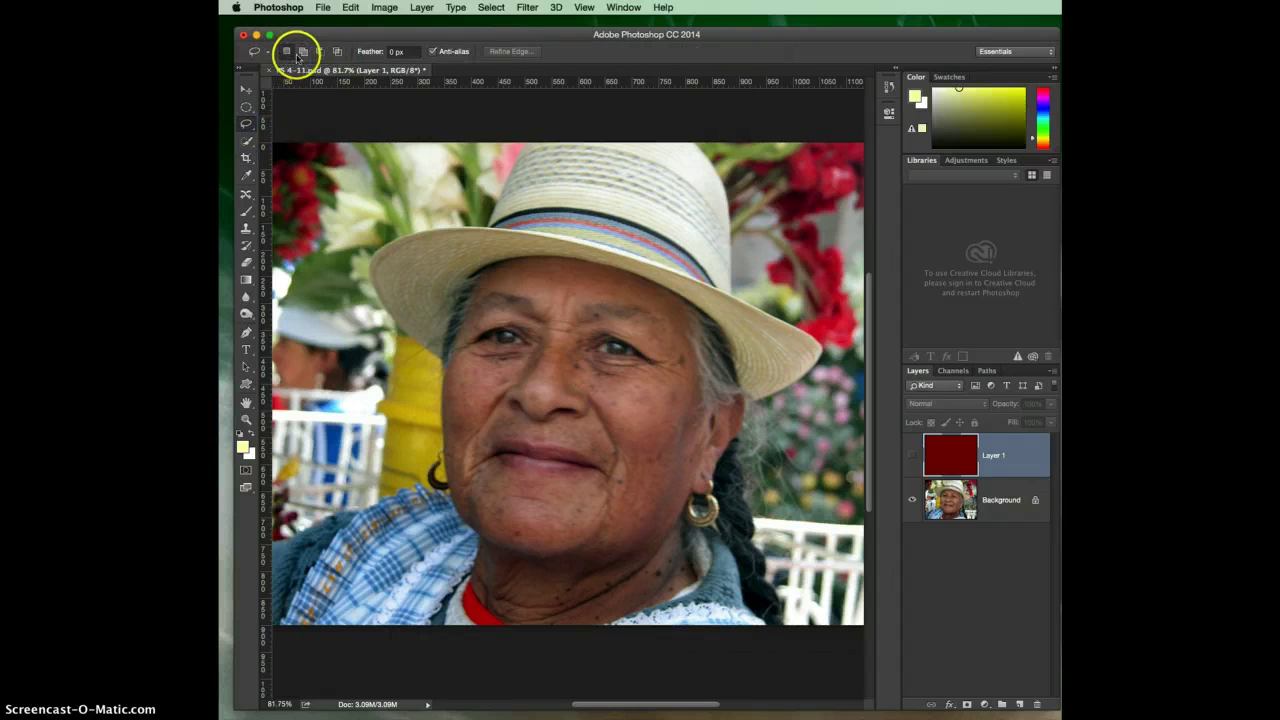
click(303, 52)
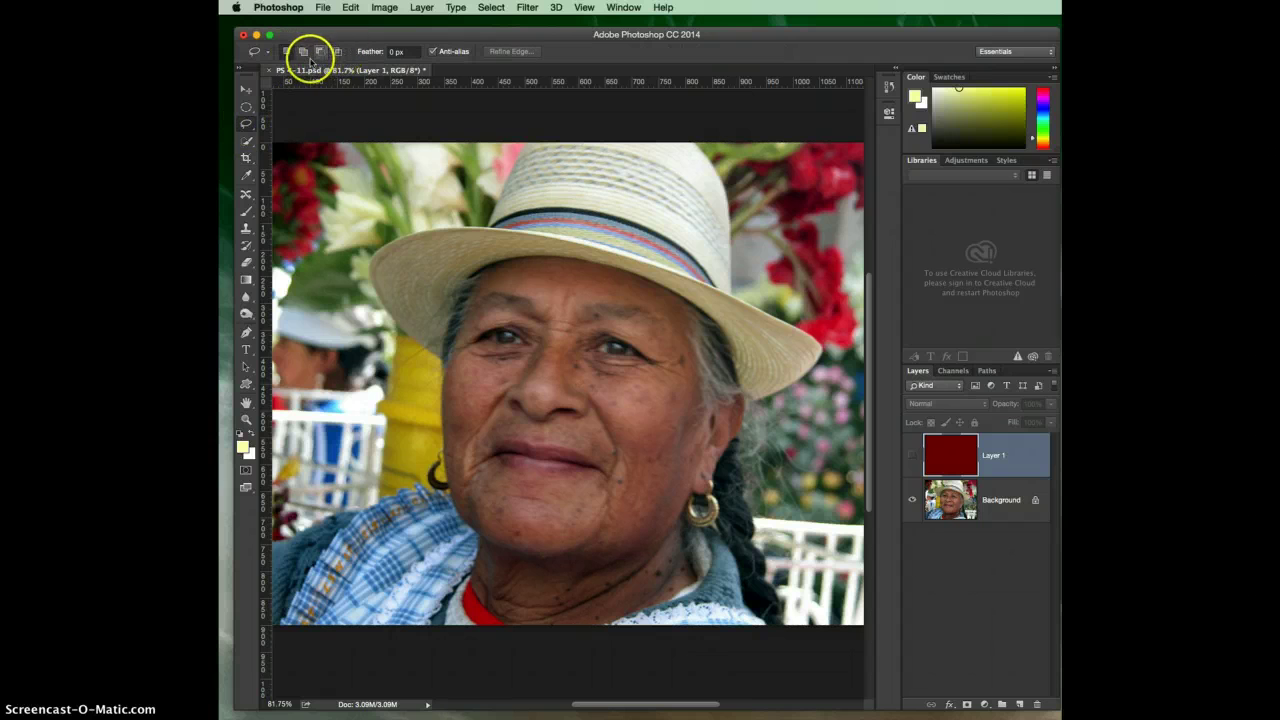
click(303, 57)
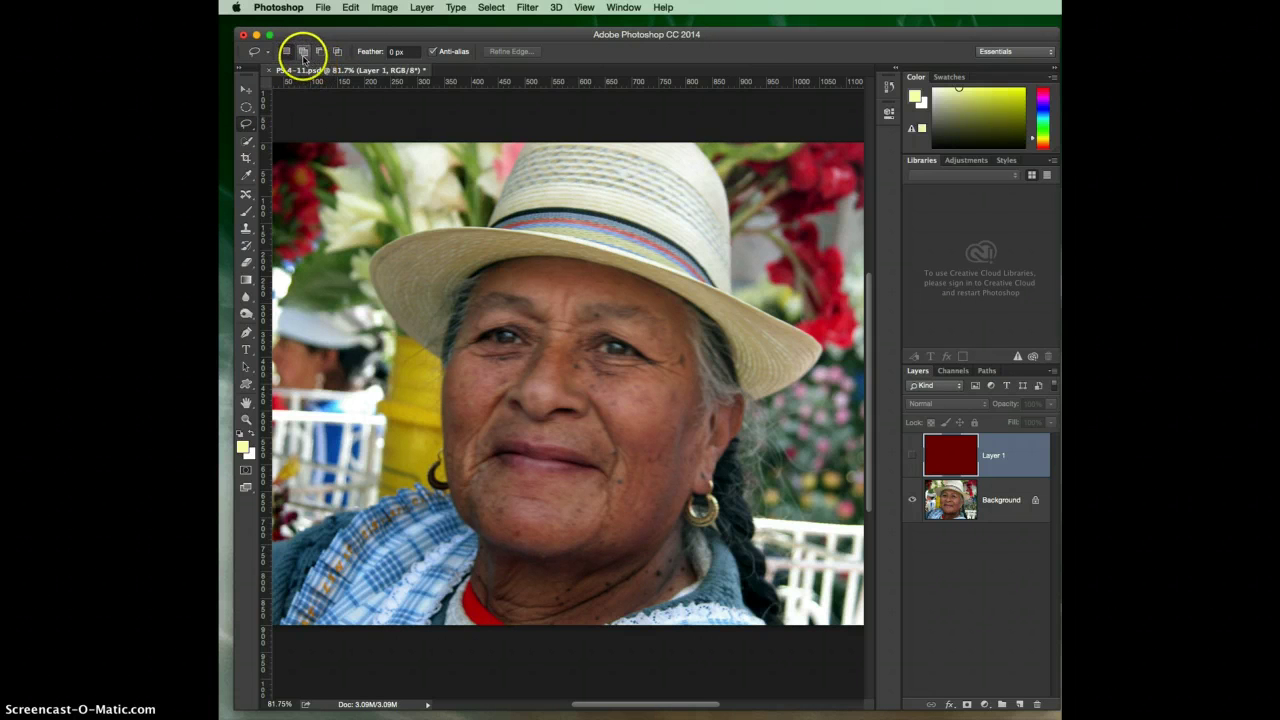
click(286, 55)
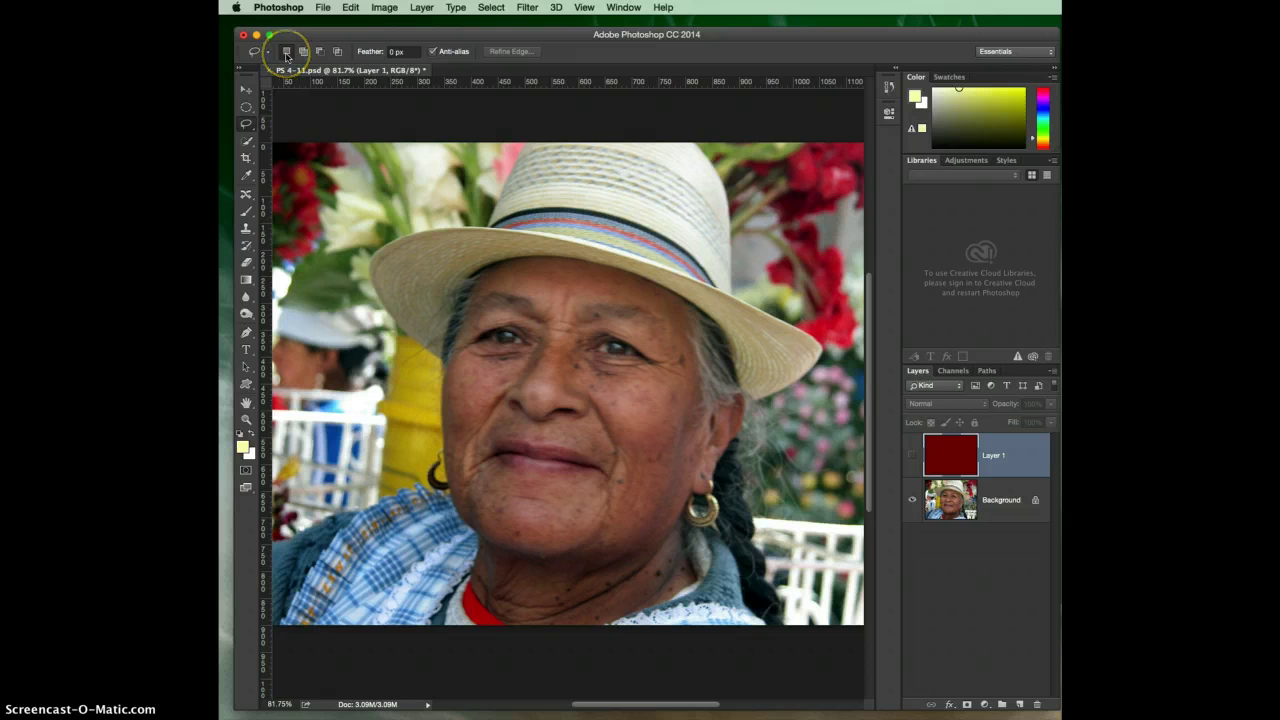
mouse_move(432, 185)
mouse_down()
mouse_move(340, 208)
mouse_move(332, 226)
mouse_move(353, 318)
mouse_move(392, 346)
mouse_move(402, 382)
mouse_move(345, 455)
mouse_move(393, 518)
mouse_move(563, 536)
mouse_up()
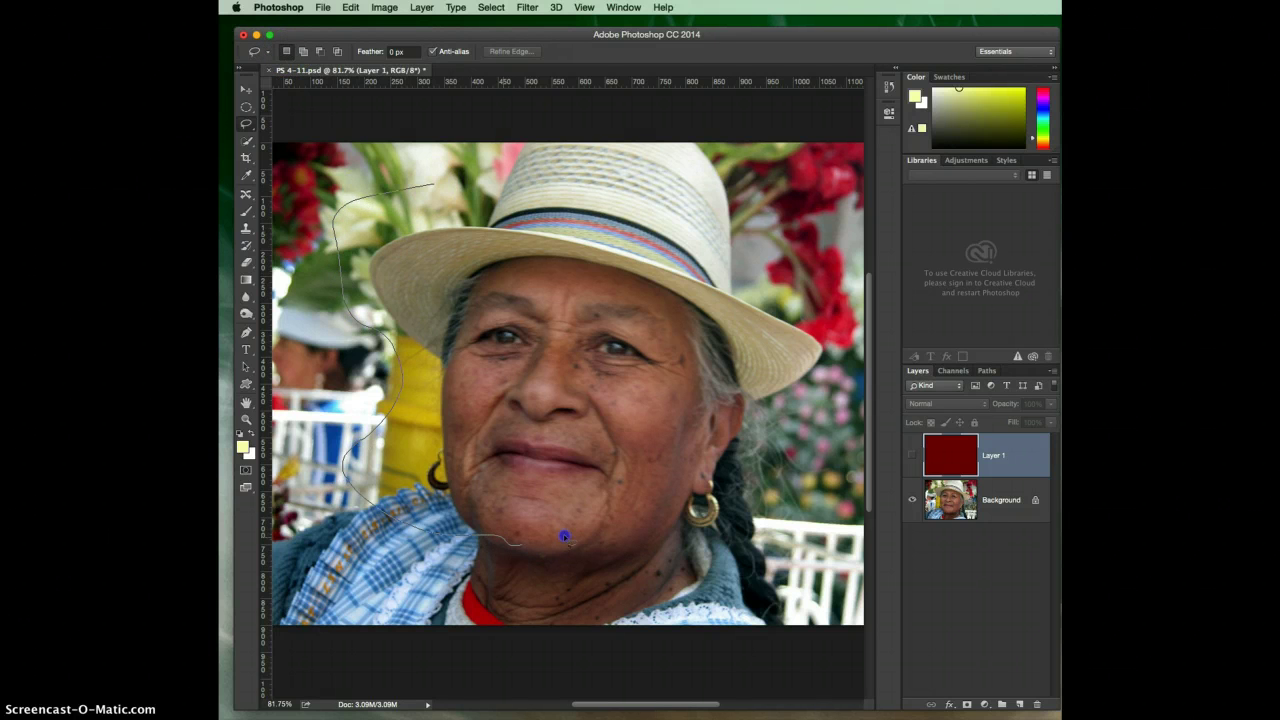
mouse_move(716, 433)
mouse_down()
mouse_move(739, 236)
mouse_move(673, 208)
mouse_move(541, 214)
mouse_move(424, 180)
mouse_up()
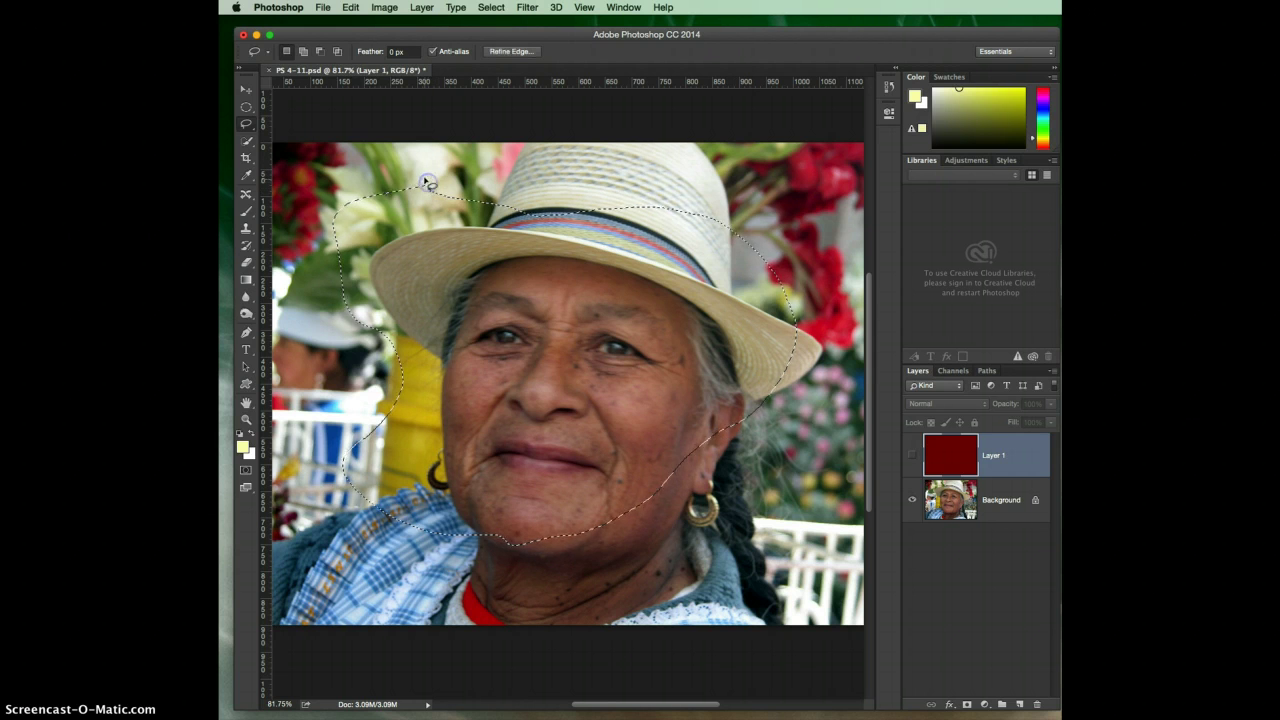
Add the white flowers beside the hat and a larger part of the hat crown to the selection with the Lasso.
click(304, 51)
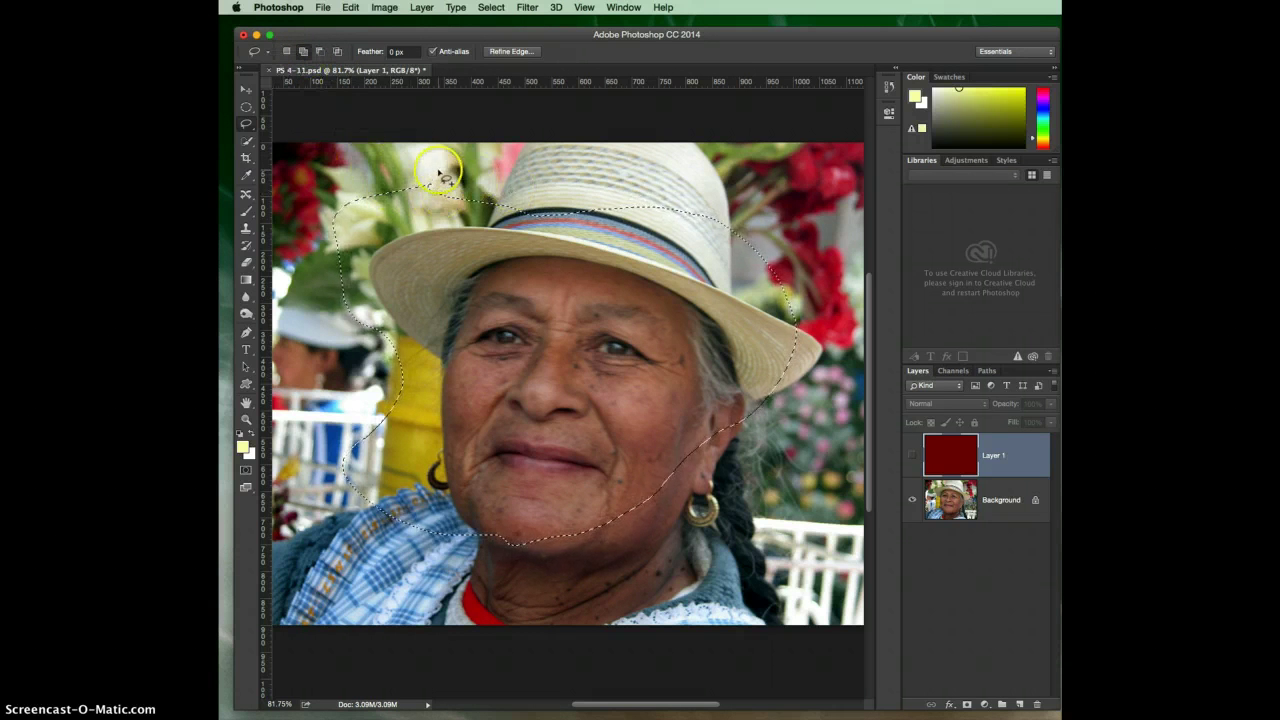
mouse_move(462, 157)
mouse_down()
mouse_move(393, 161)
mouse_move(354, 193)
mouse_move(365, 213)
mouse_move(437, 217)
mouse_move(462, 157)
mouse_up()
mouse_move(495, 188)
mouse_down()
mouse_move(608, 160)
mouse_move(499, 211)
mouse_move(674, 172)
mouse_move(618, 165)
mouse_move(641, 181)
mouse_move(600, 162)
mouse_move(520, 180)
mouse_move(640, 158)
mouse_move(636, 180)
mouse_up()
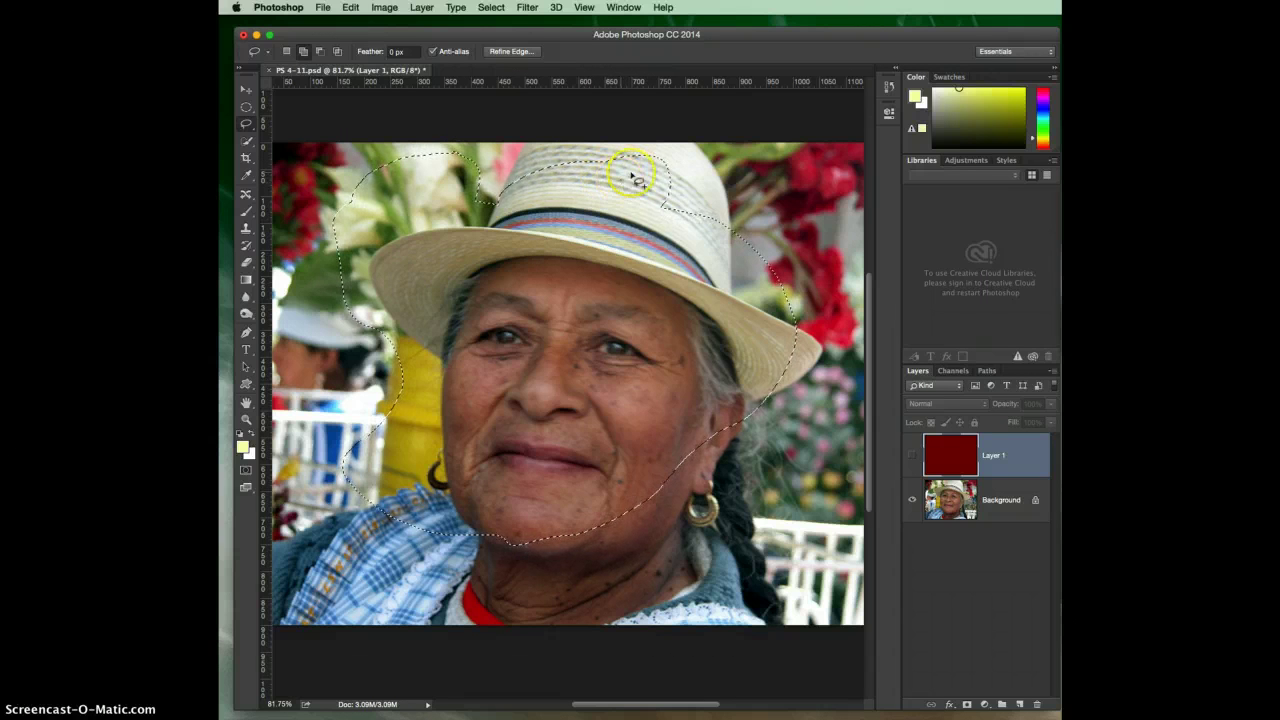
Subtract the background beside the face, the white flowers and the outer hat brim from the selection with the Lasso.
click(318, 52)
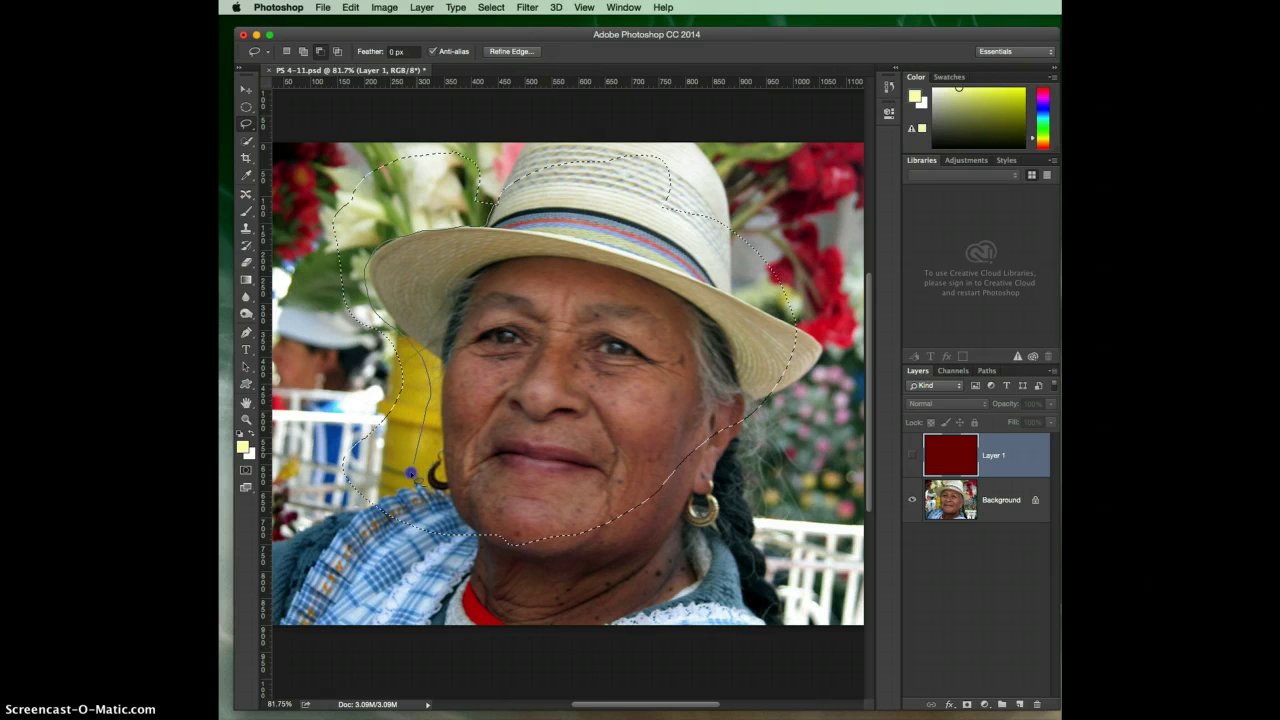
drag(312, 433, 372, 395)
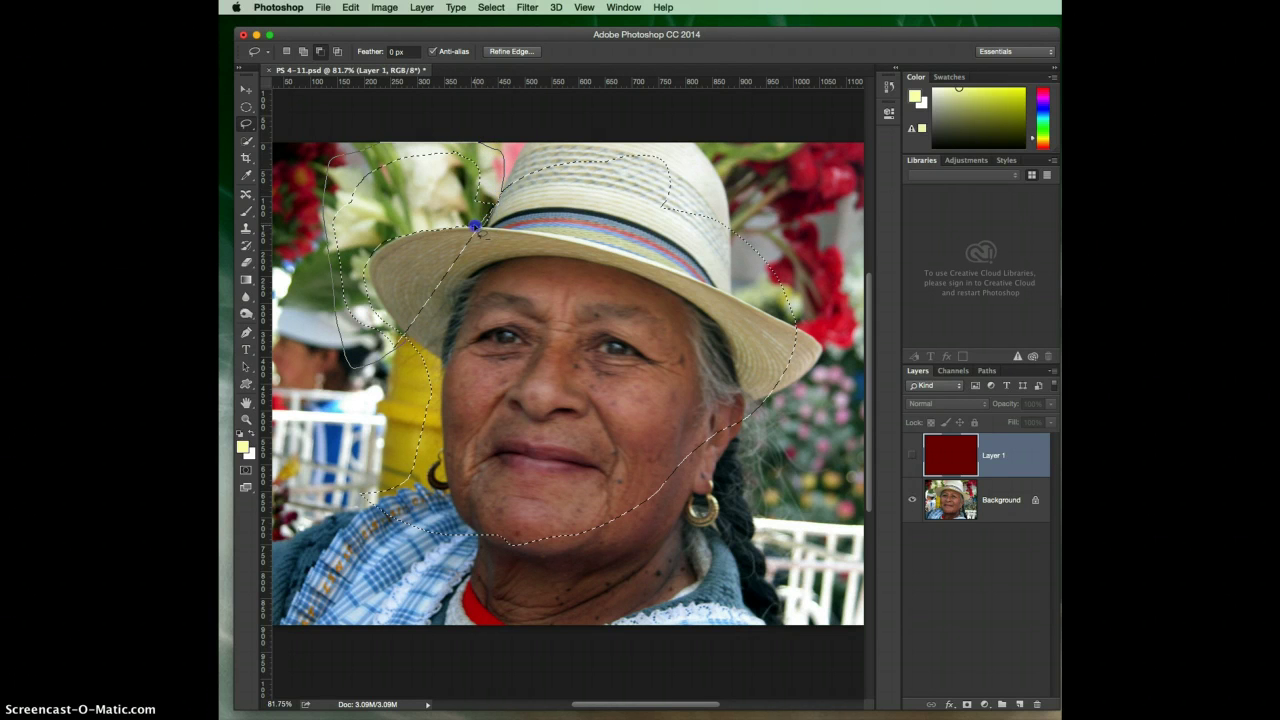
drag(475, 228, 475, 229)
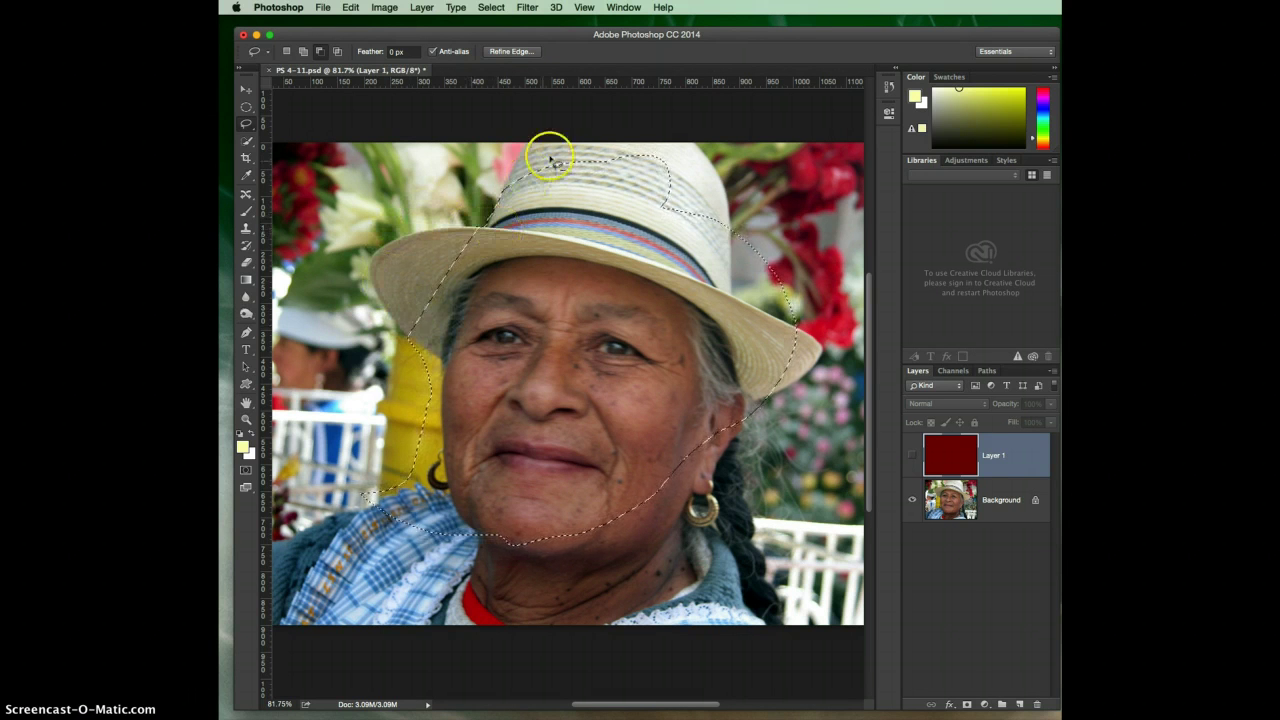
Intersect the selection with a small Lasso area on the hat crown just above the striped band.
click(337, 52)
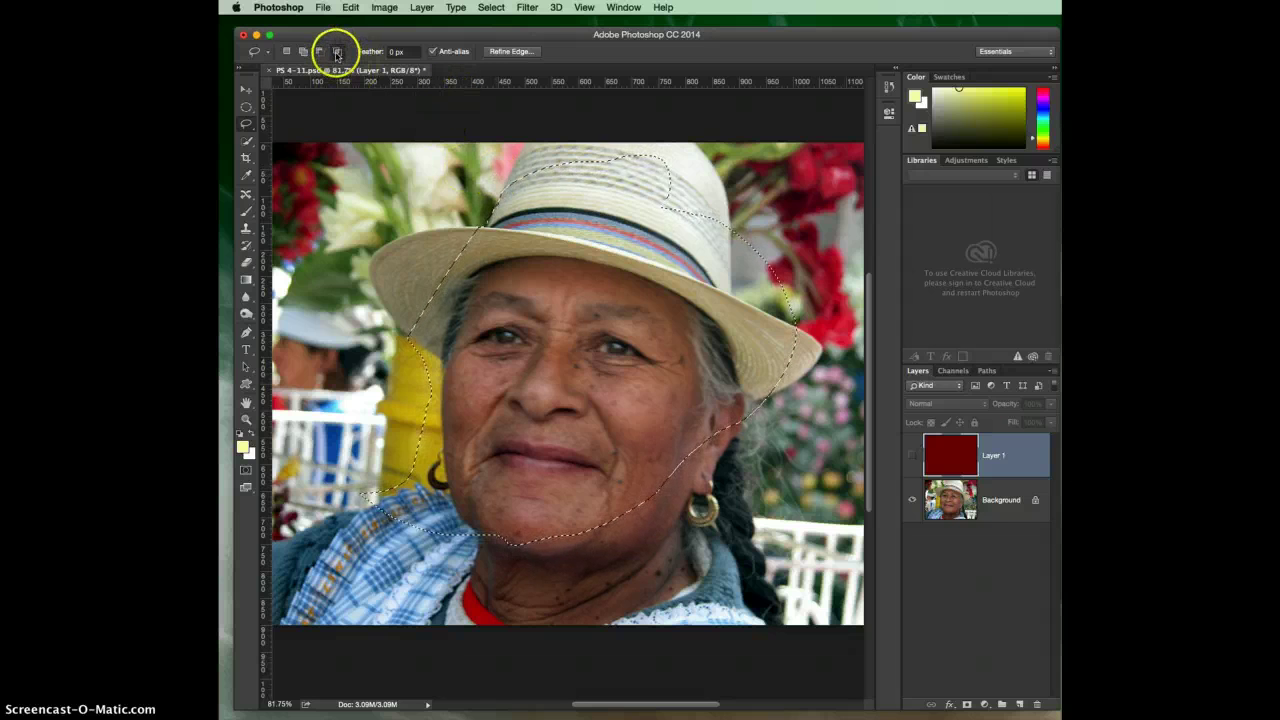
click(480, 169)
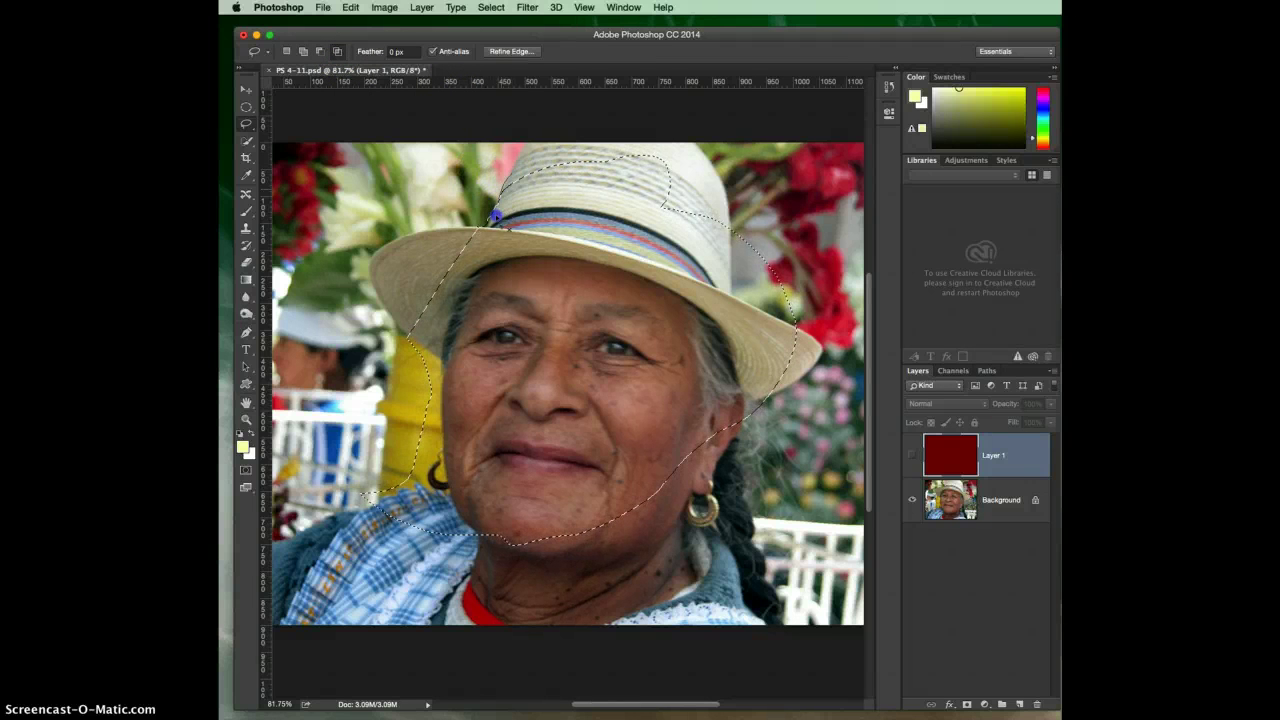
drag(500, 169, 498, 172)
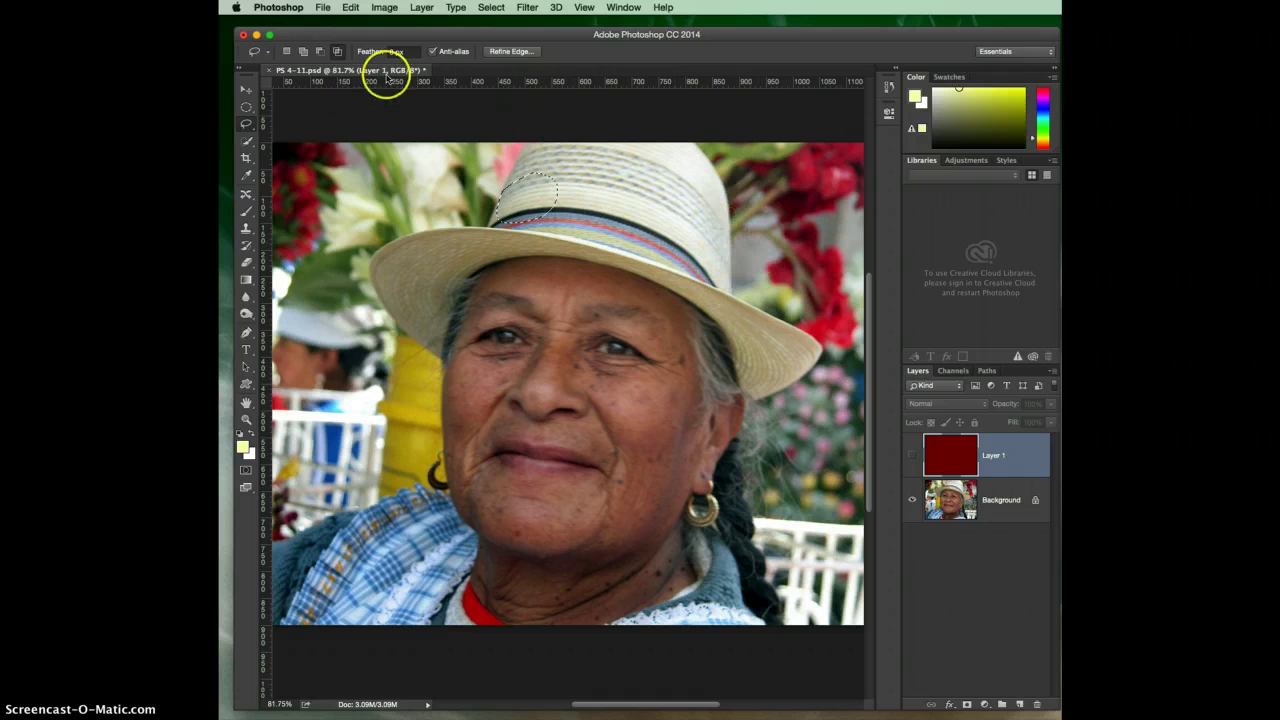
Deselect the small area on the hat crown.
click(304, 52)
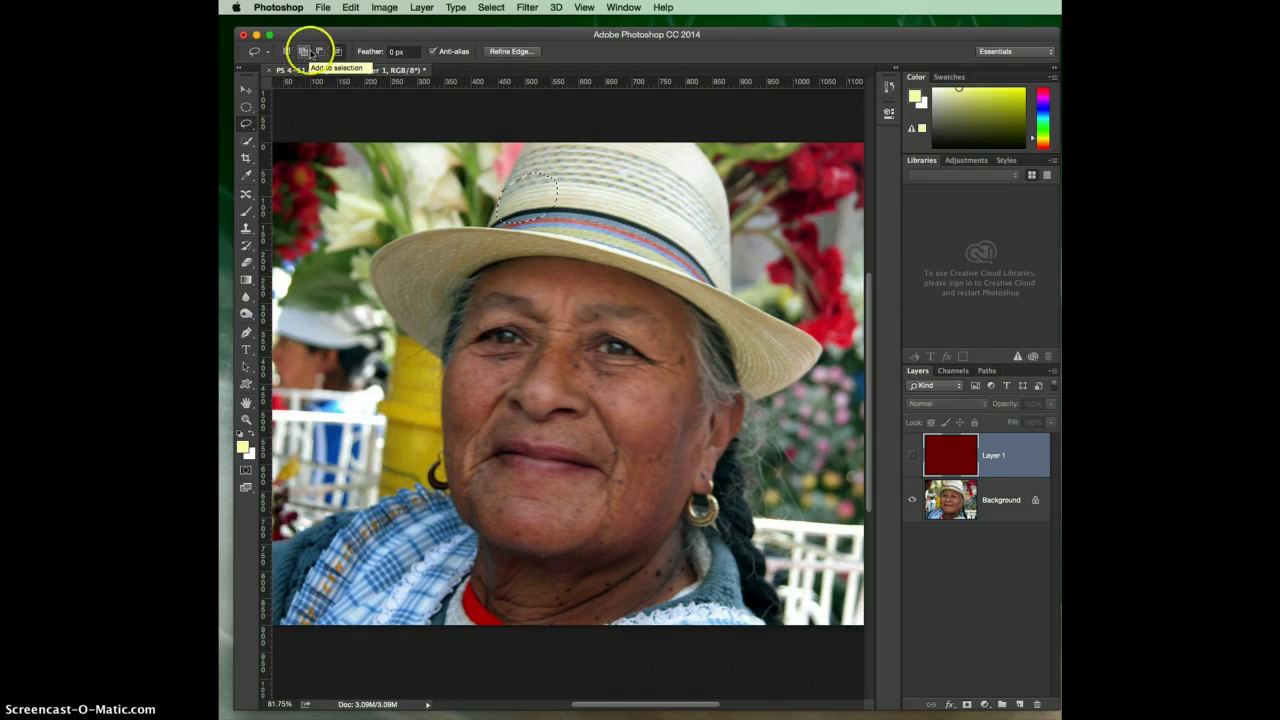
click(321, 52)
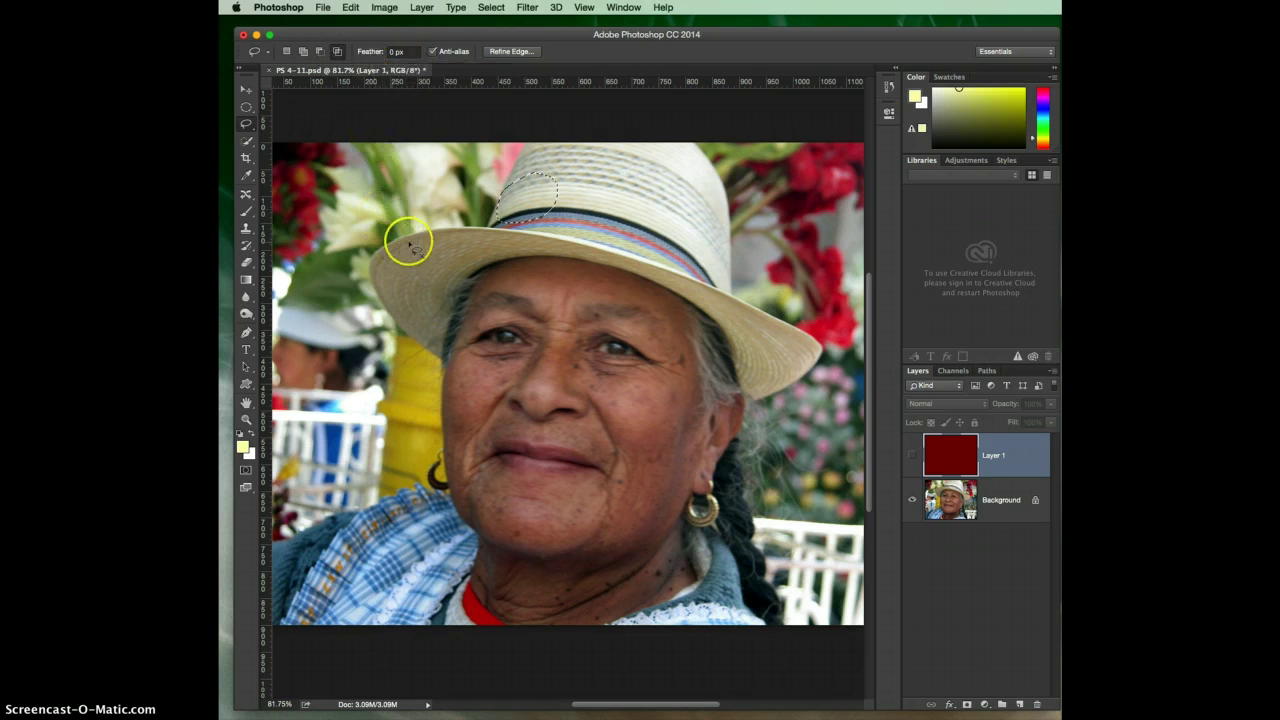
click(440, 364)
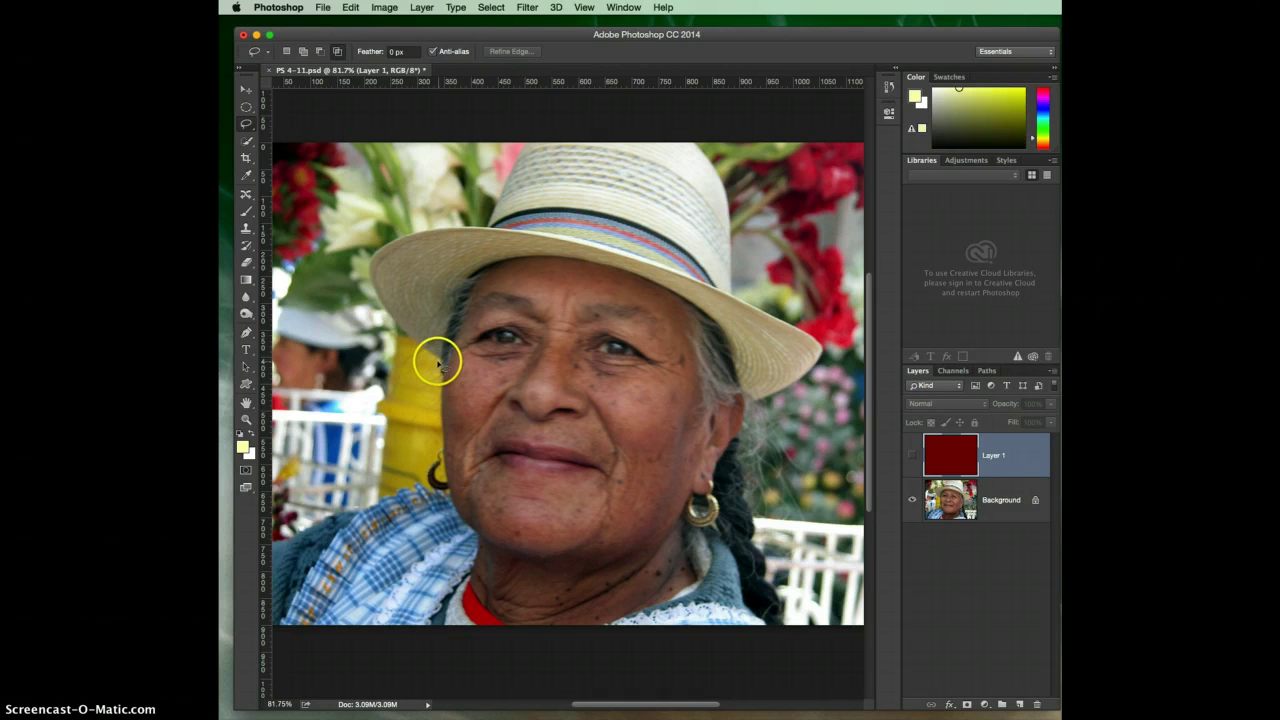
Set the Lasso tool's feather to 25 px.
click(371, 51)
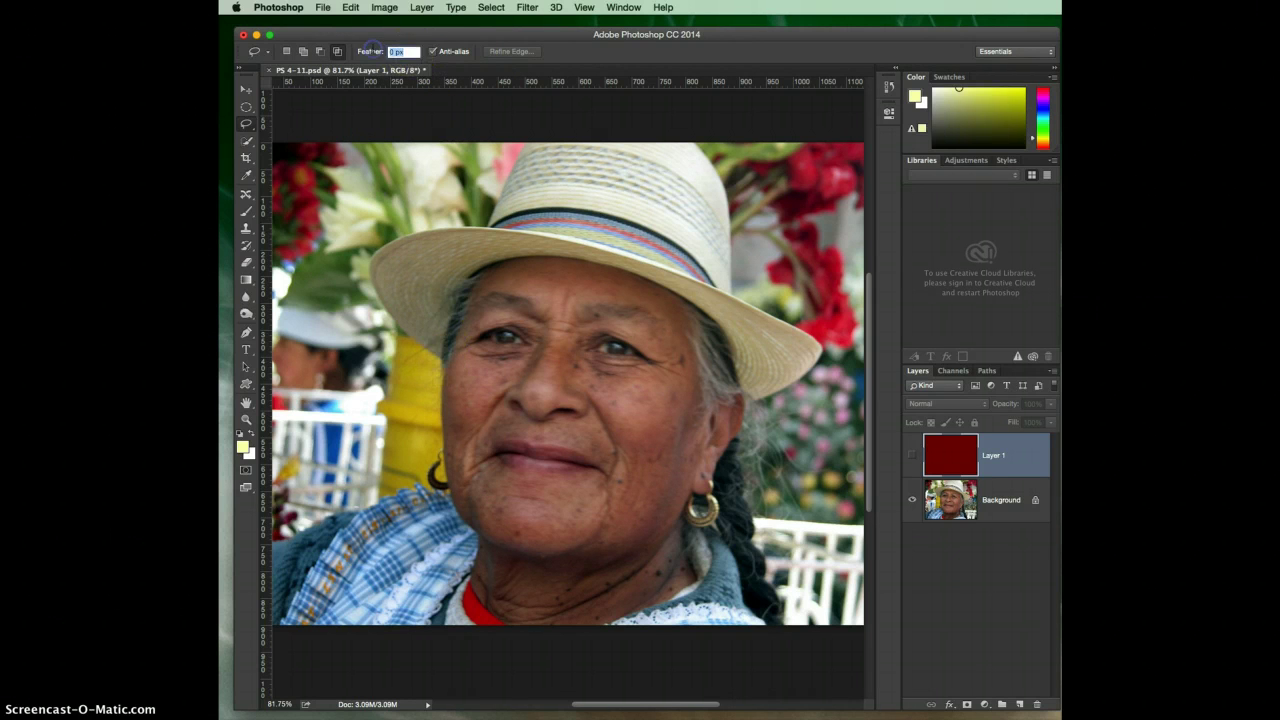
text(25)
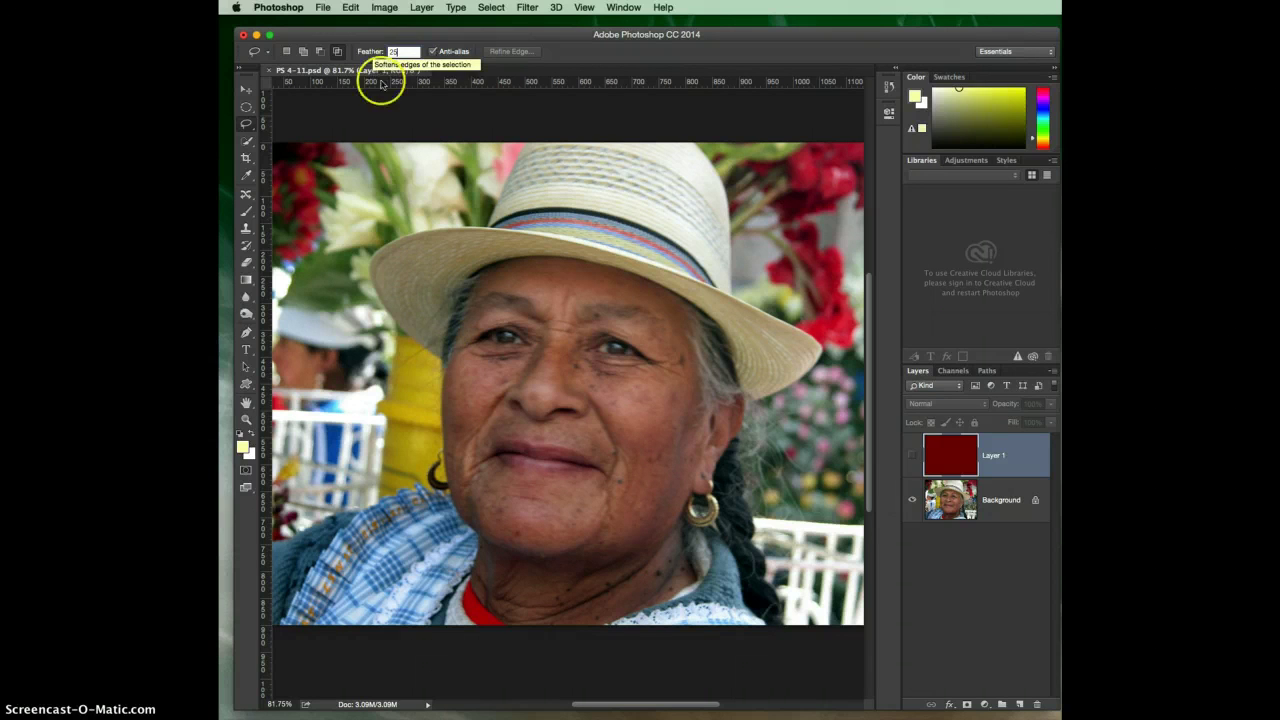
click(440, 366)
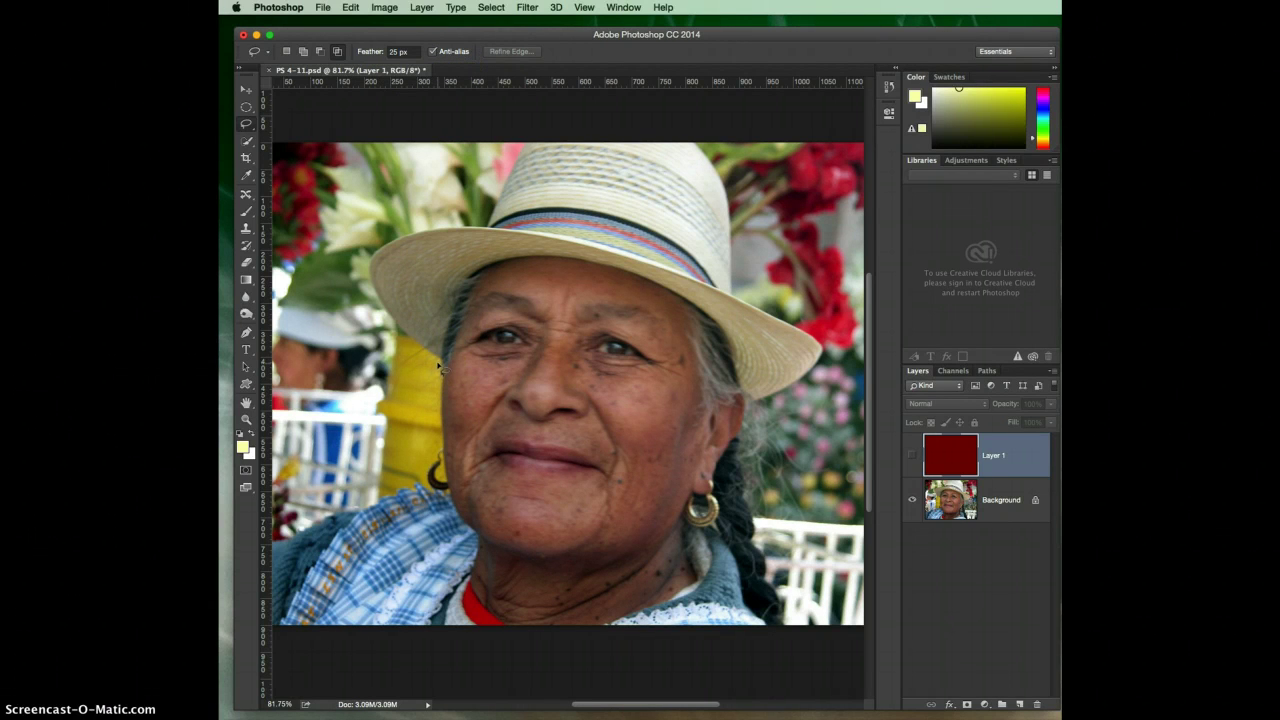
Outline the whole woman loosely with the Lasso, around the hat, braid, lower image edge and shoulder.
mouse_move(437, 368)
mouse_down()
mouse_move(457, 286)
mouse_move(437, 367)
mouse_move(426, 354)
mouse_up()
mouse_move(384, 227)
mouse_down()
mouse_move(488, 212)
mouse_move(519, 144)
mouse_move(688, 129)
mouse_up()
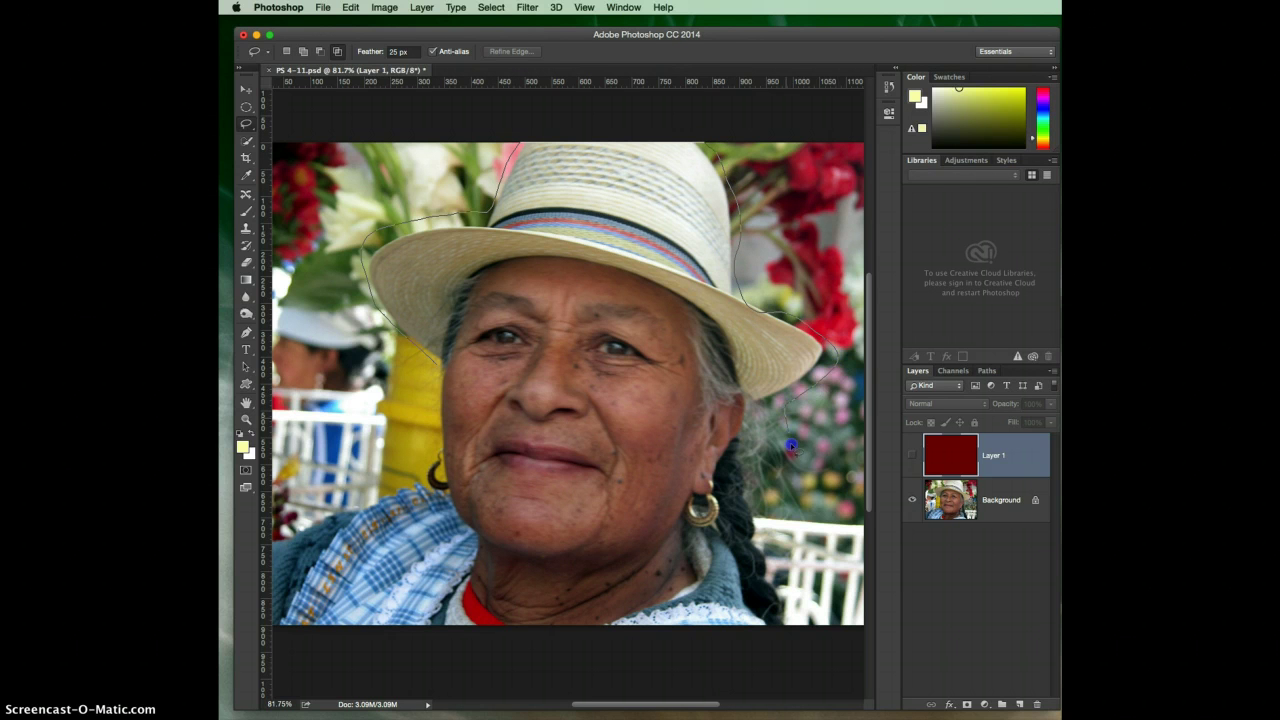
mouse_move(768, 506)
mouse_down()
mouse_move(792, 577)
mouse_move(790, 618)
mouse_move(709, 647)
mouse_move(548, 656)
mouse_move(273, 615)
mouse_up()
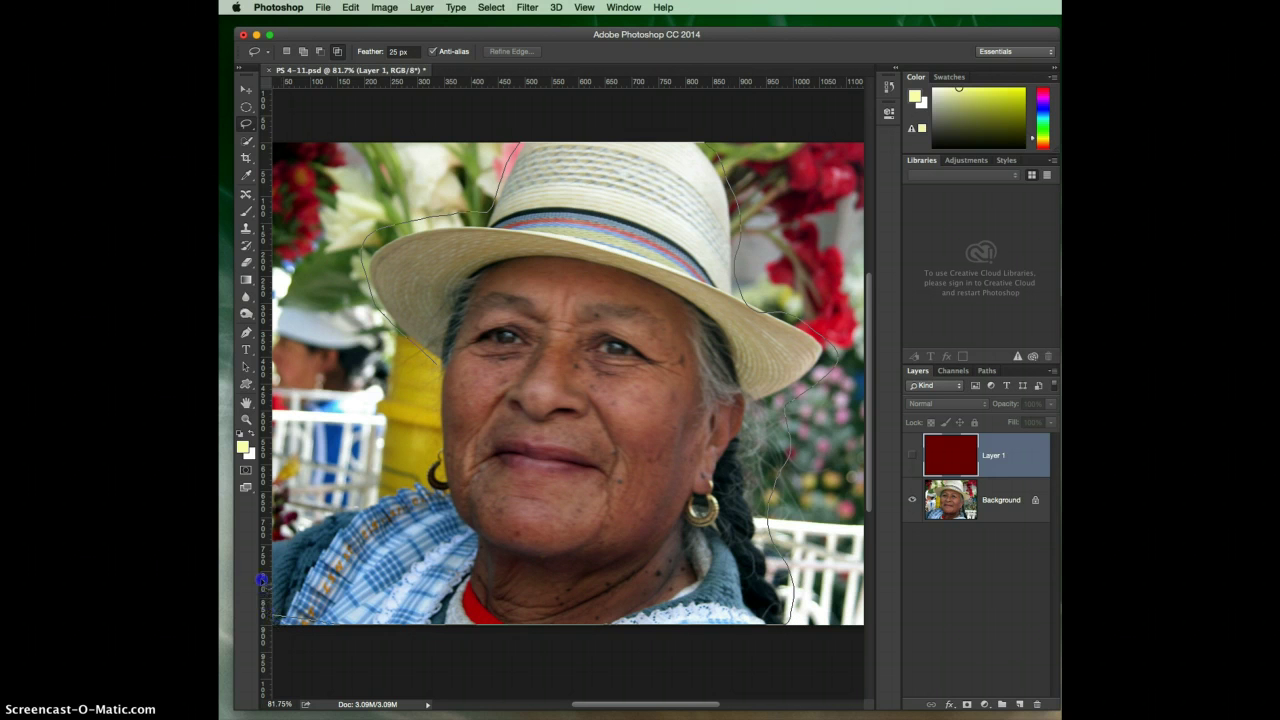
mouse_move(268, 535)
mouse_down()
mouse_move(370, 488)
mouse_move(431, 412)
mouse_move(432, 360)
mouse_up()
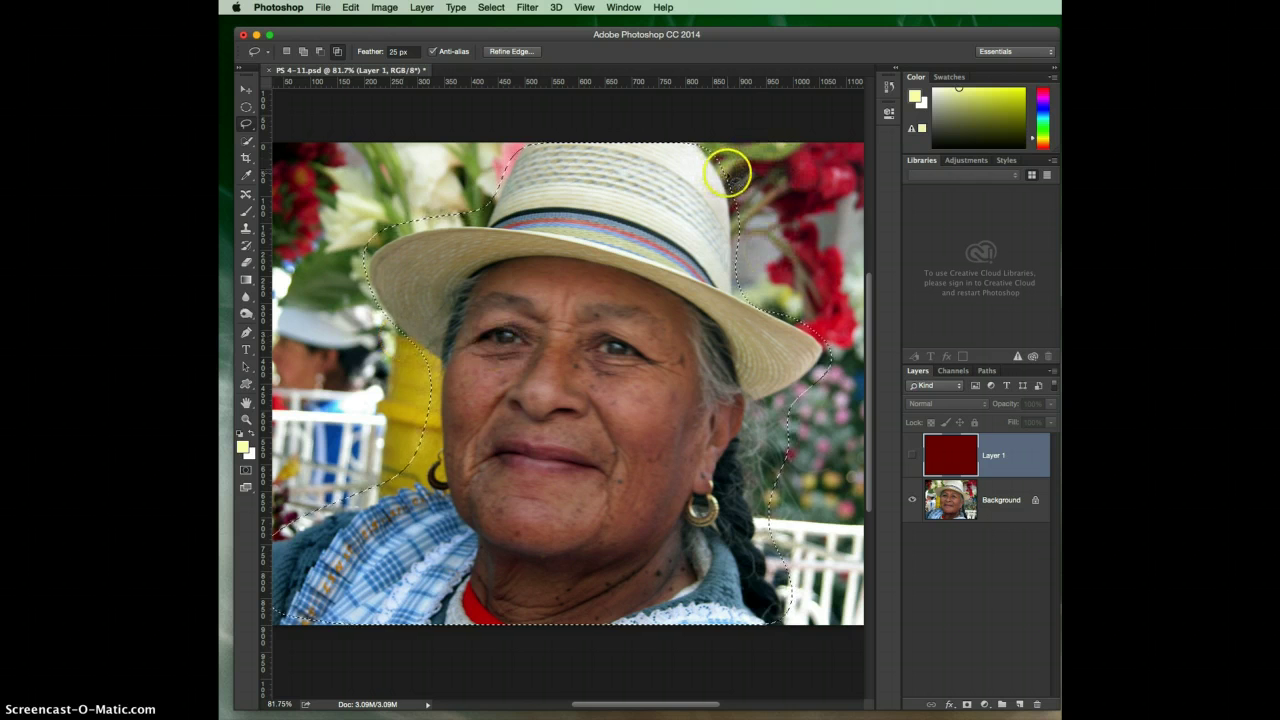
Copy the feathered selection from the Background layer onto a new layer and hide the Background.
click(351, 7)
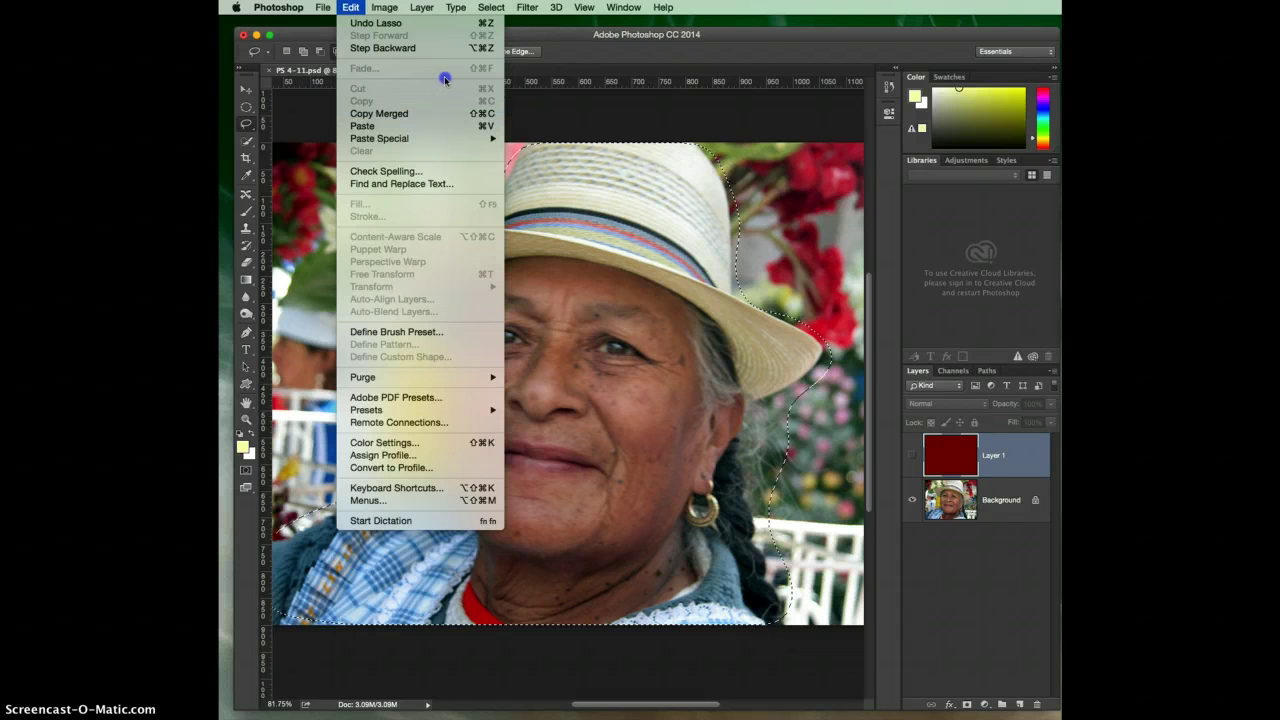
click(941, 215)
click(1000, 494)
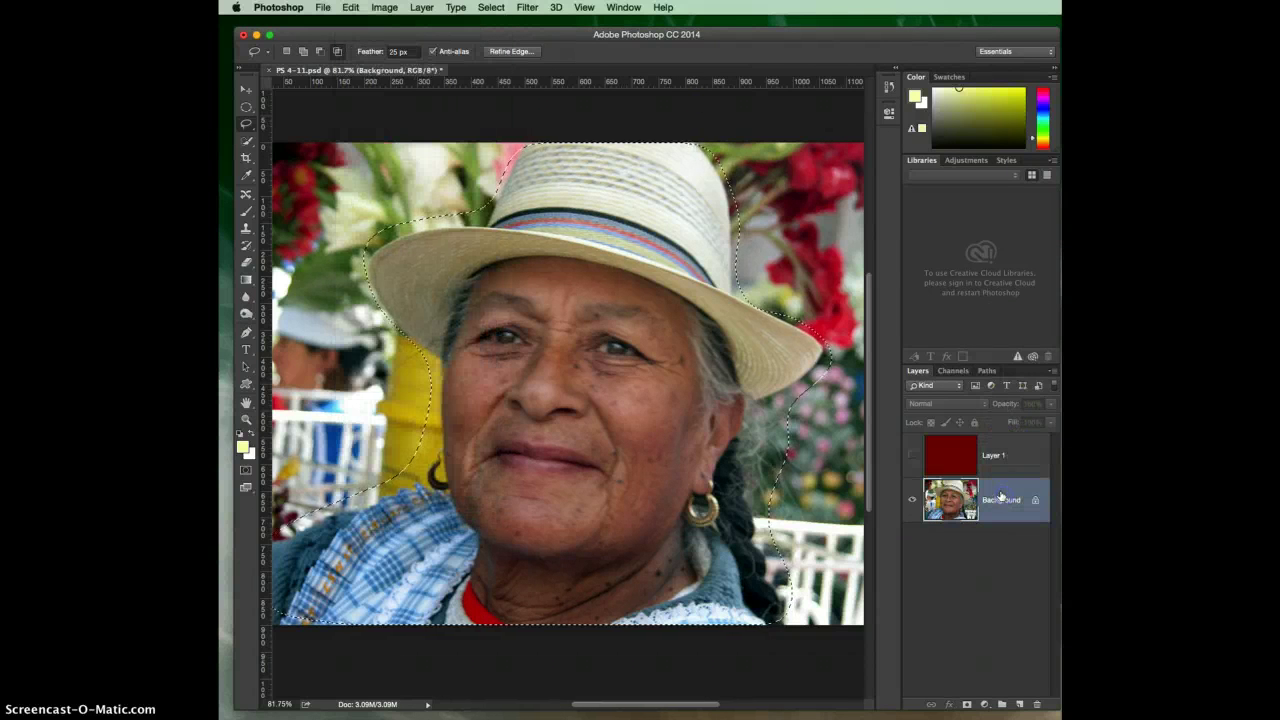
click(350, 7)
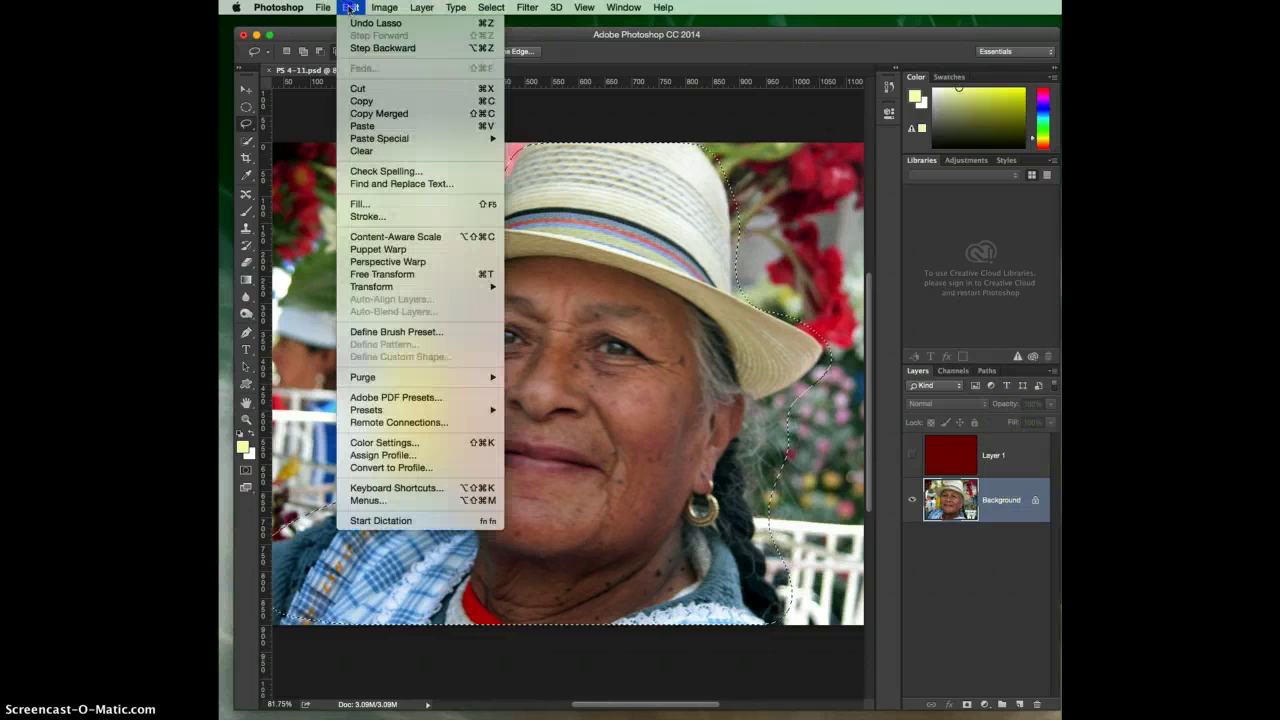
click(409, 102)
click(909, 370)
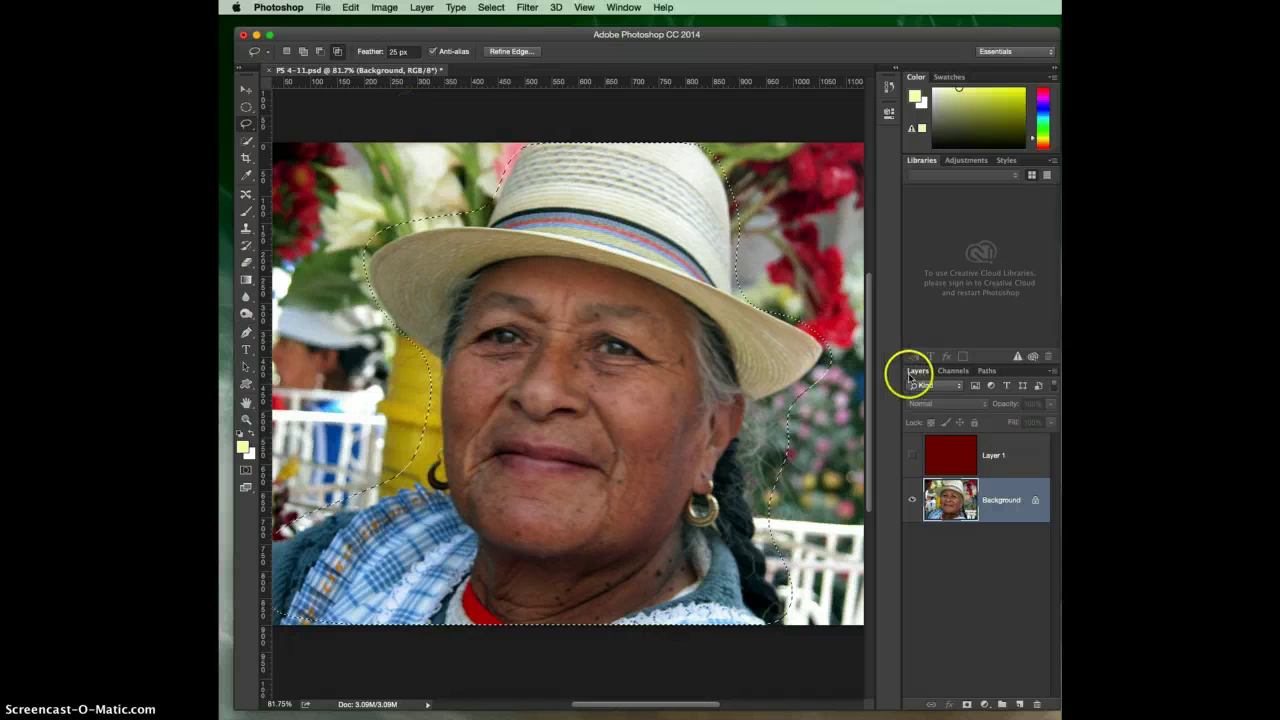
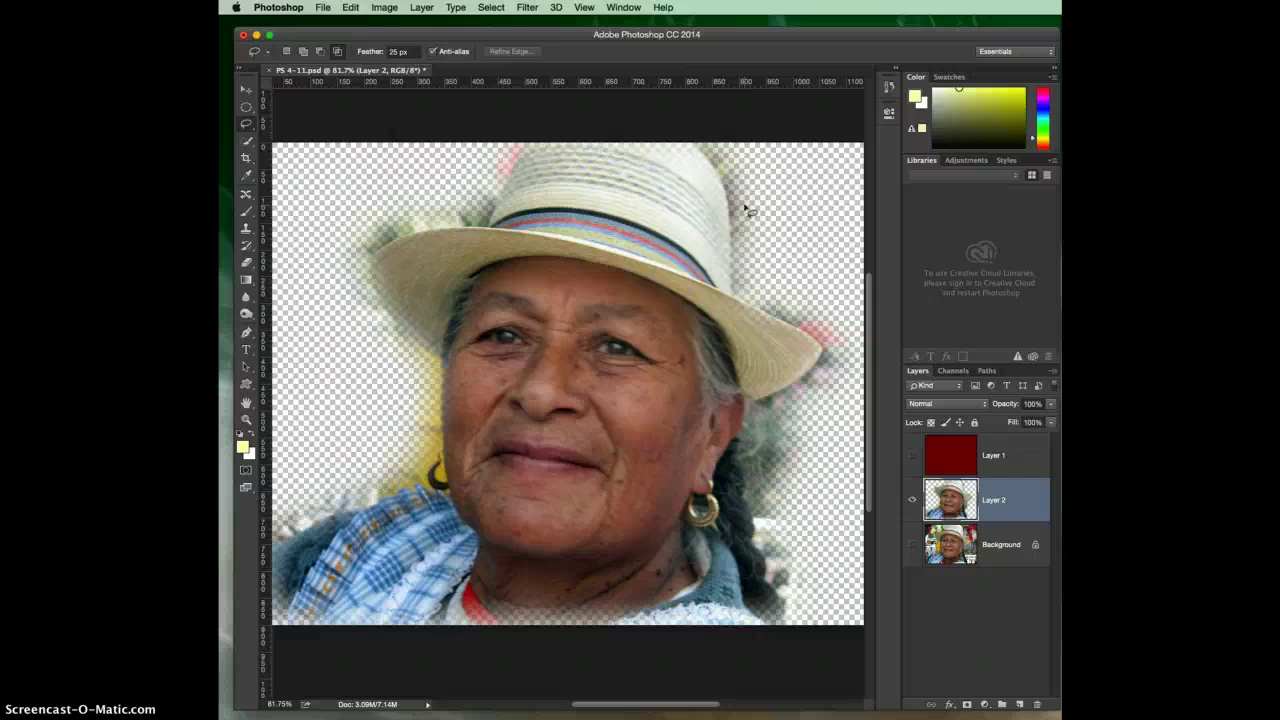
Outline the hat and forehead on the feathered cutout with the Lasso, and deselect the area.
mouse_move(745, 208)
mouse_down()
mouse_move(764, 430)
mouse_move(816, 545)
mouse_move(810, 560)
mouse_move(826, 408)
mouse_move(796, 282)
mouse_move(719, 138)
mouse_move(674, 115)
mouse_move(641, 136)
mouse_move(501, 168)
mouse_move(450, 215)
mouse_move(396, 216)
mouse_move(362, 237)
mouse_move(349, 263)
mouse_move(364, 338)
mouse_move(384, 379)
mouse_up()
mouse_move(386, 380)
mouse_down()
mouse_move(553, 146)
mouse_move(442, 144)
mouse_move(428, 127)
mouse_move(310, 133)
mouse_move(437, 56)
mouse_up()
mouse_move(376, 239)
mouse_down()
mouse_move(459, 221)
mouse_move(501, 186)
mouse_move(515, 150)
mouse_move(624, 137)
mouse_move(706, 150)
mouse_move(738, 188)
mouse_move(773, 299)
mouse_move(825, 345)
mouse_move(816, 434)
mouse_move(801, 445)
mouse_move(743, 424)
mouse_move(597, 338)
mouse_move(412, 313)
mouse_move(380, 236)
mouse_up()
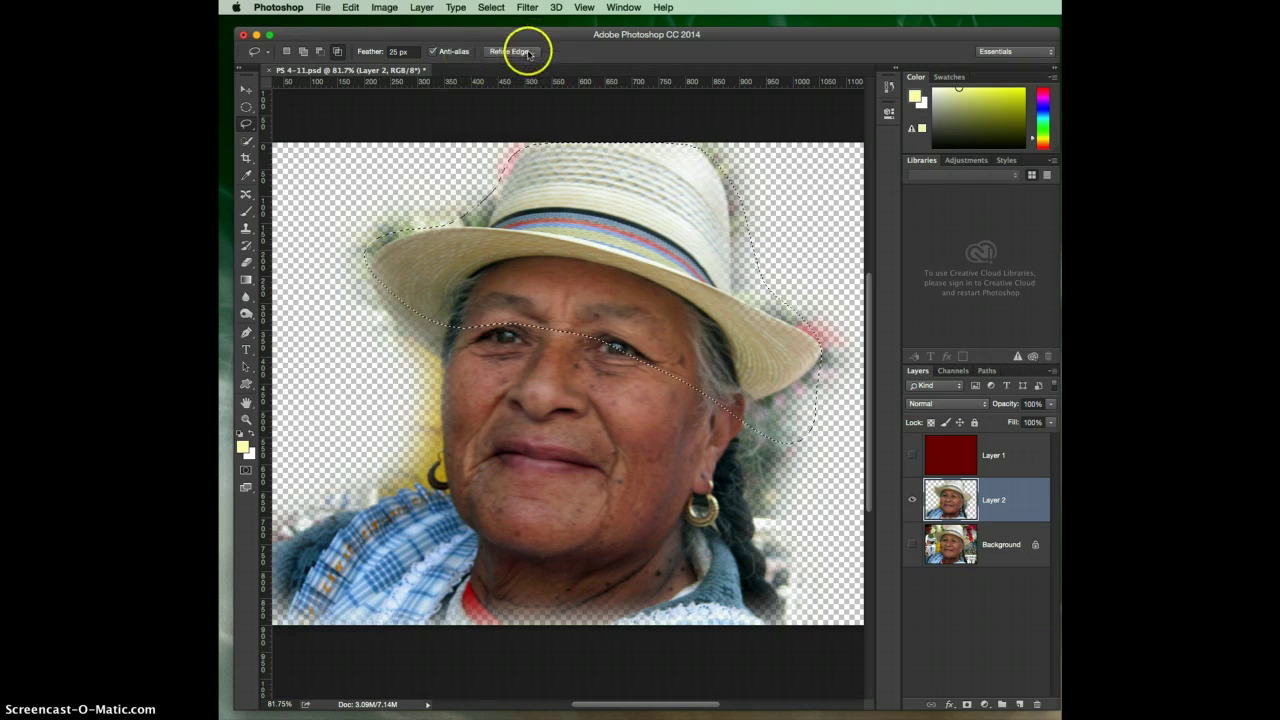
click(330, 242)
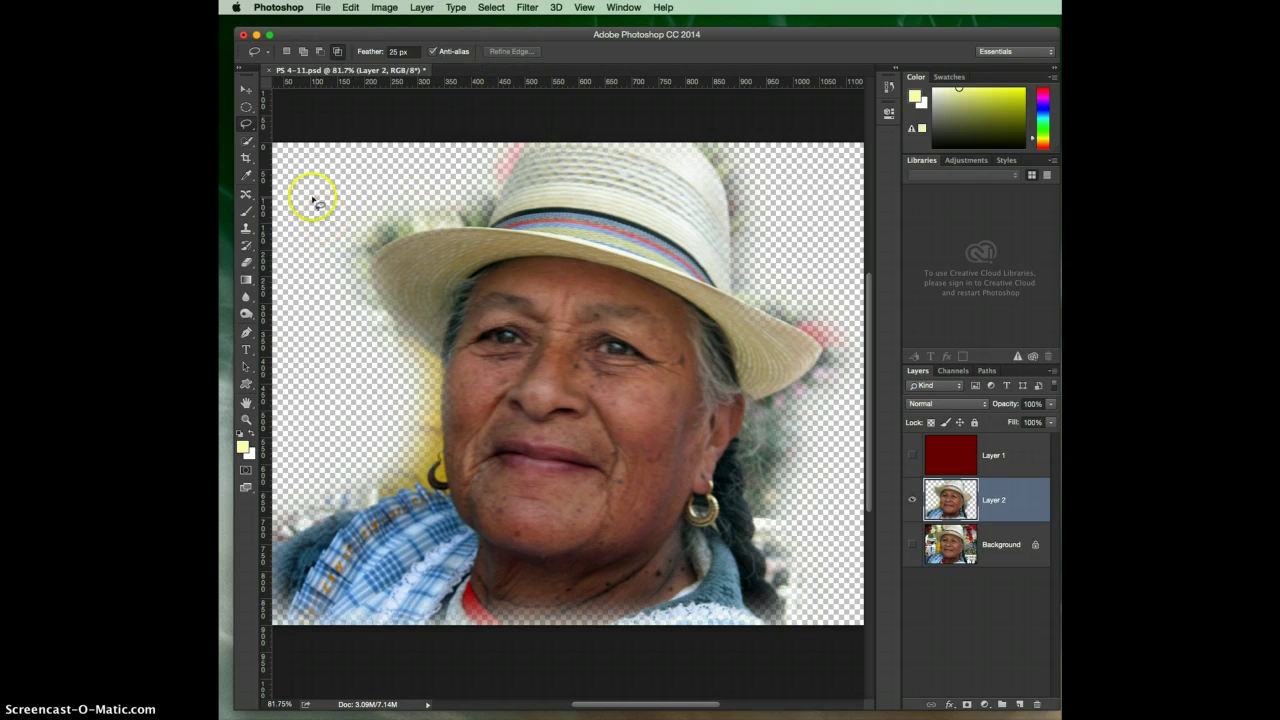
With the Polygonal Lasso tool chosen, delete the feathered cutout Layer 2 and show the Background layer.
click(246, 123)
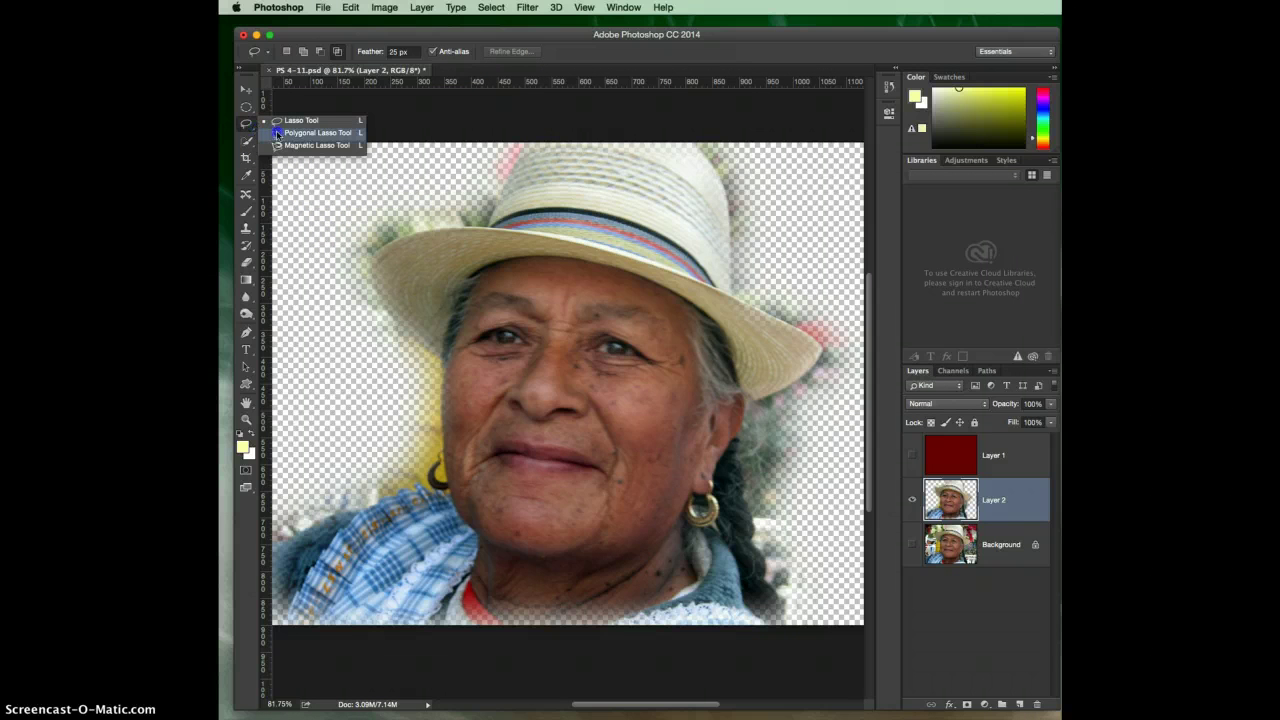
click(300, 133)
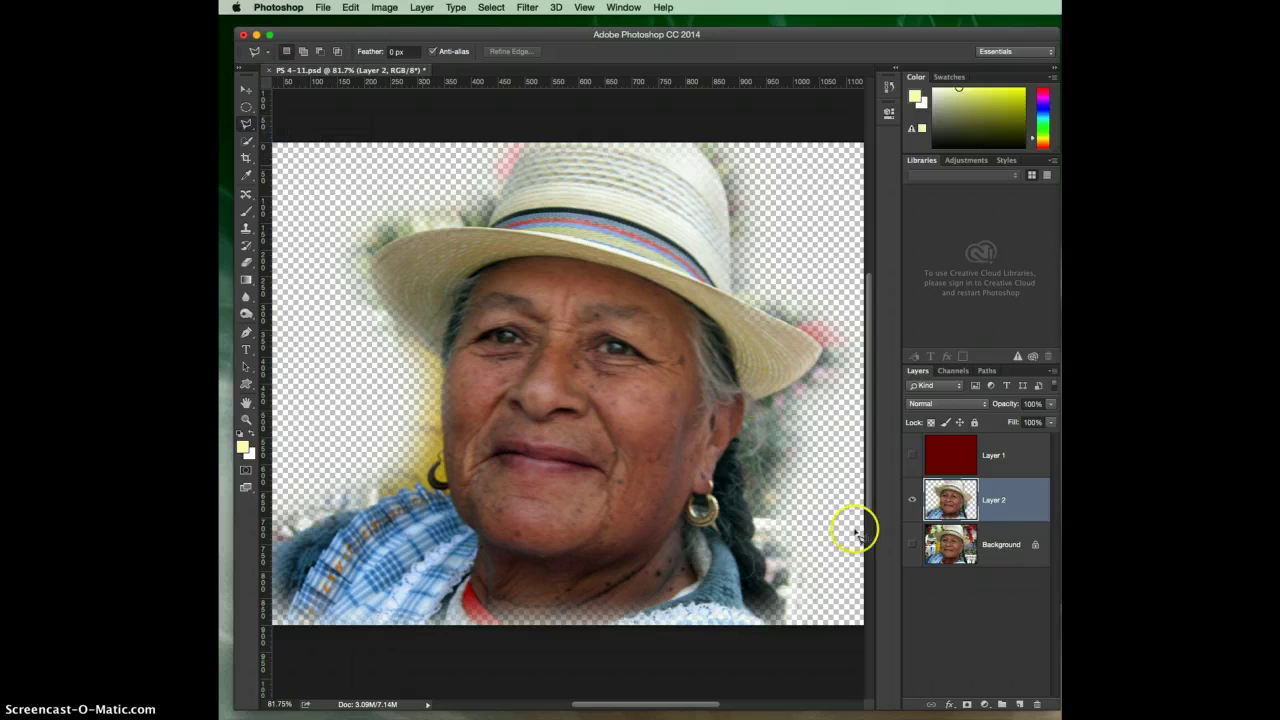
click(911, 497)
drag(1000, 497, 1038, 703)
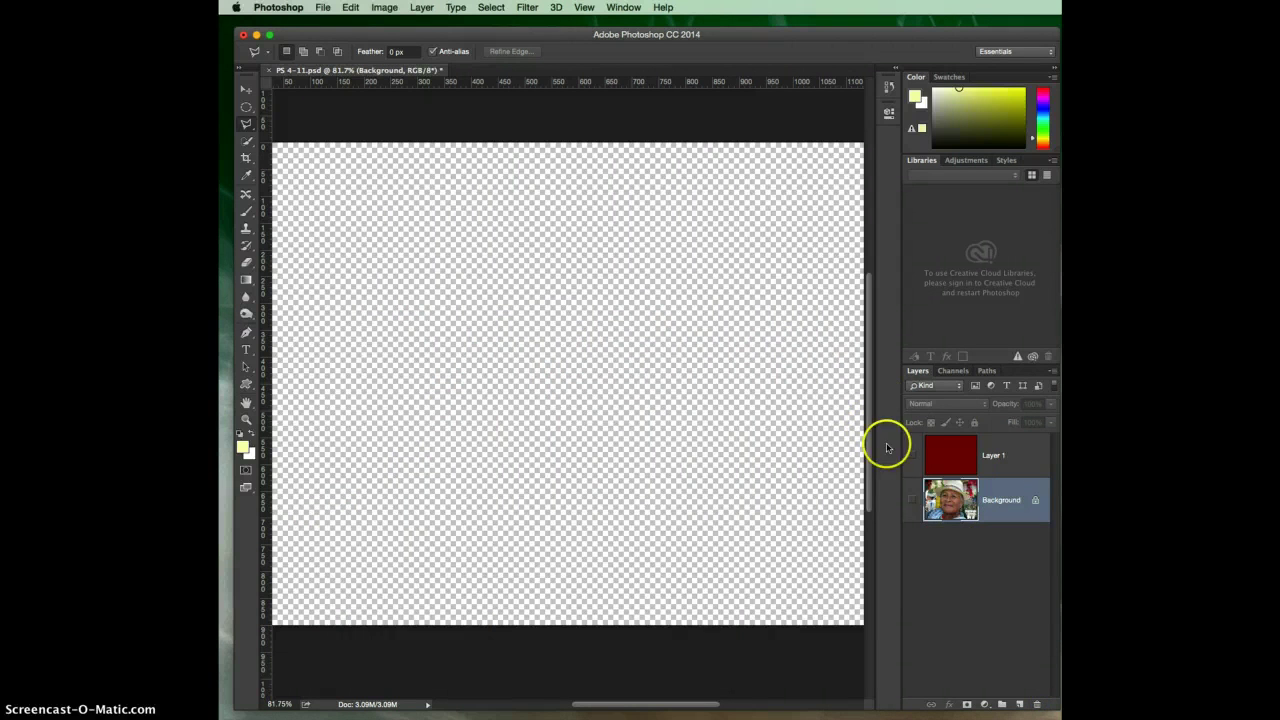
click(913, 500)
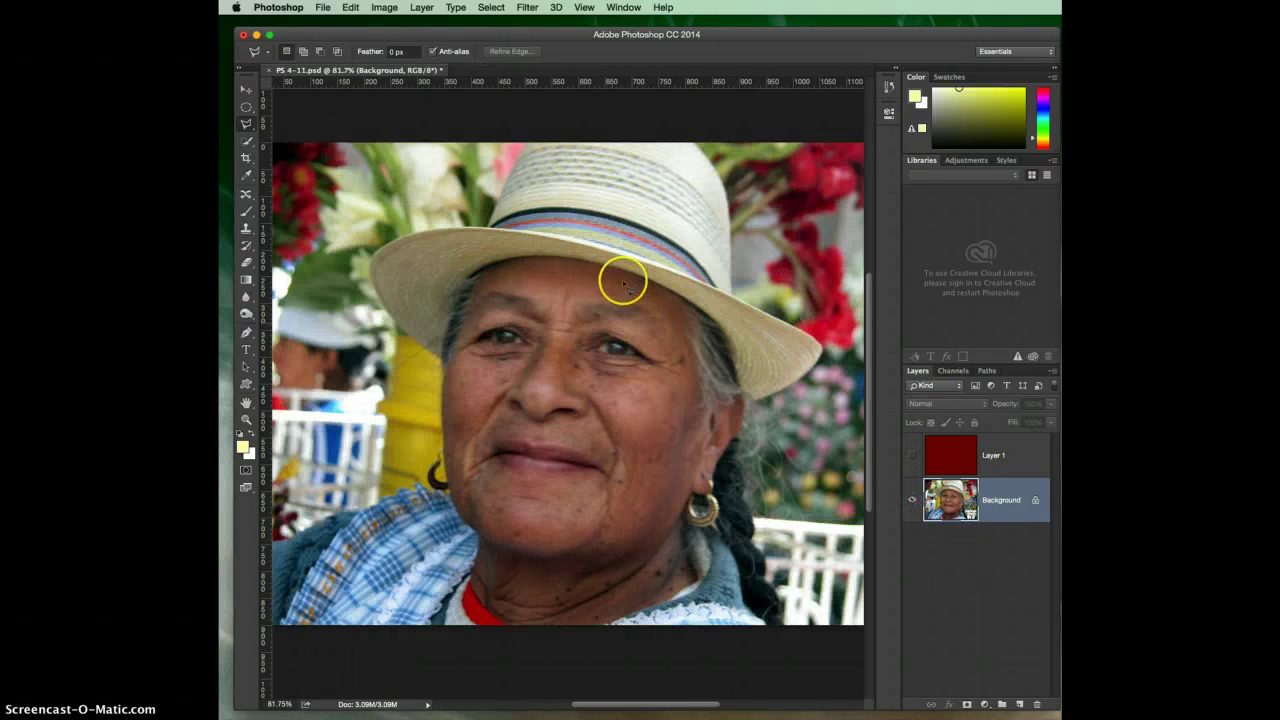
Trace the outer edge of the hat with Polygonal Lasso points, from one brim tip over the crown to the other.
click(371, 252)
click(488, 228)
click(490, 230)
click(488, 208)
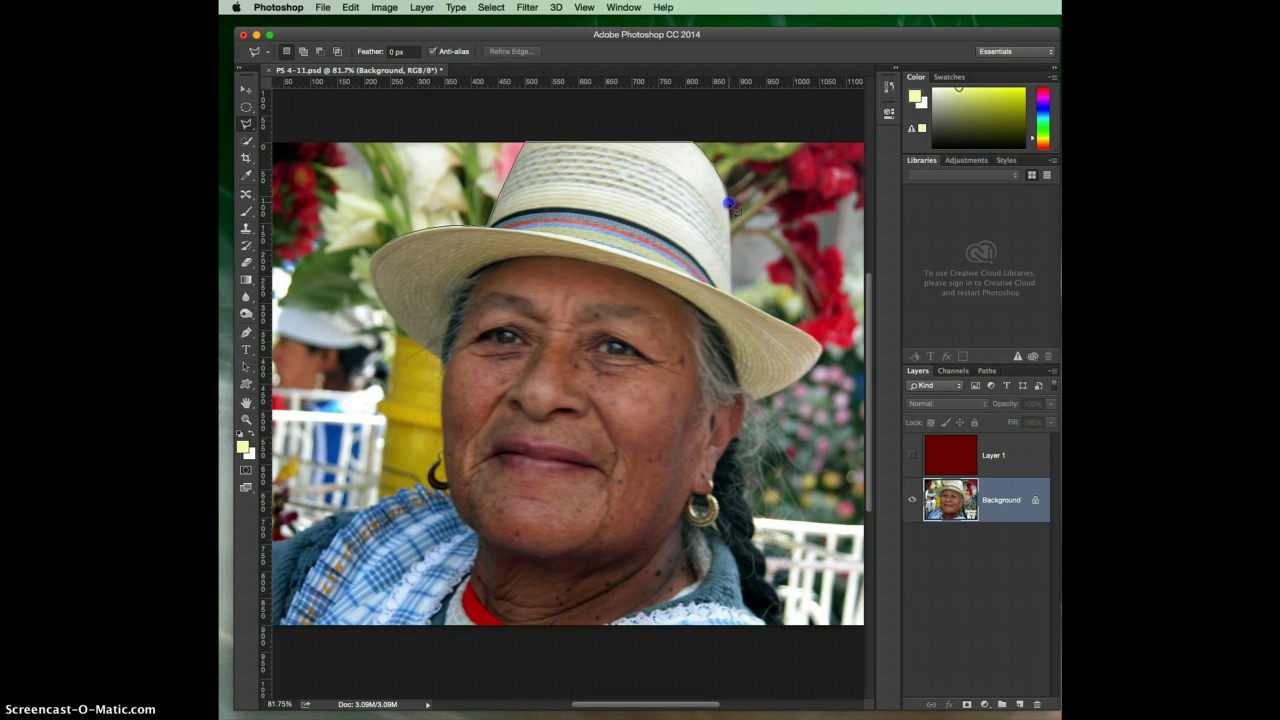
click(737, 291)
click(792, 328)
click(821, 346)
click(785, 392)
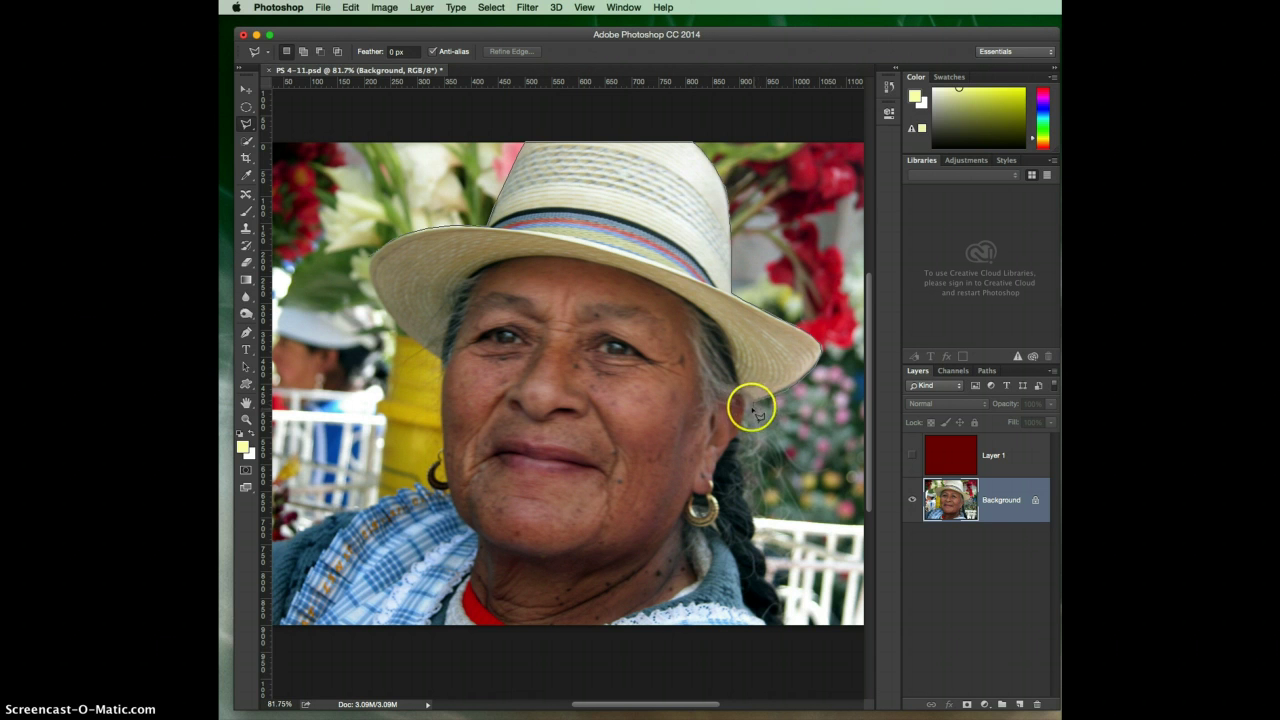
Continue the polygonal outline down the braid, along the lower image edge, up the shoulder and face, and close it at the brim.
click(748, 402)
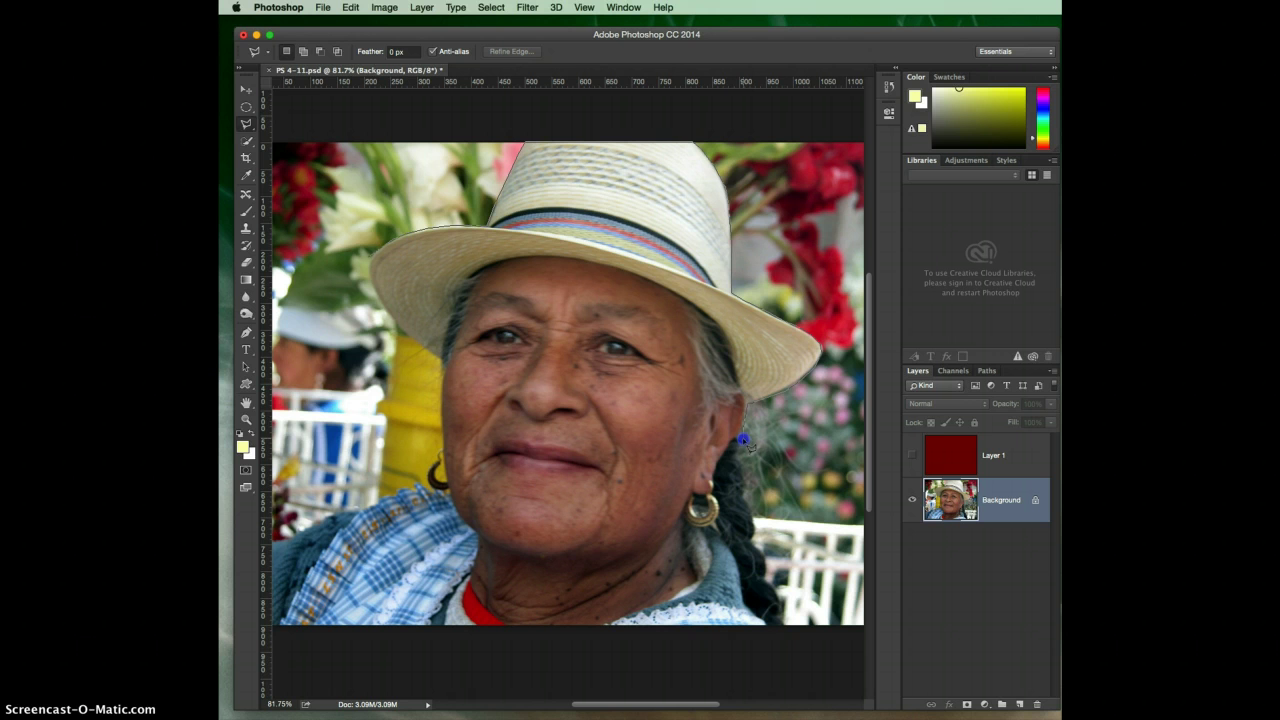
click(750, 492)
click(758, 539)
click(787, 616)
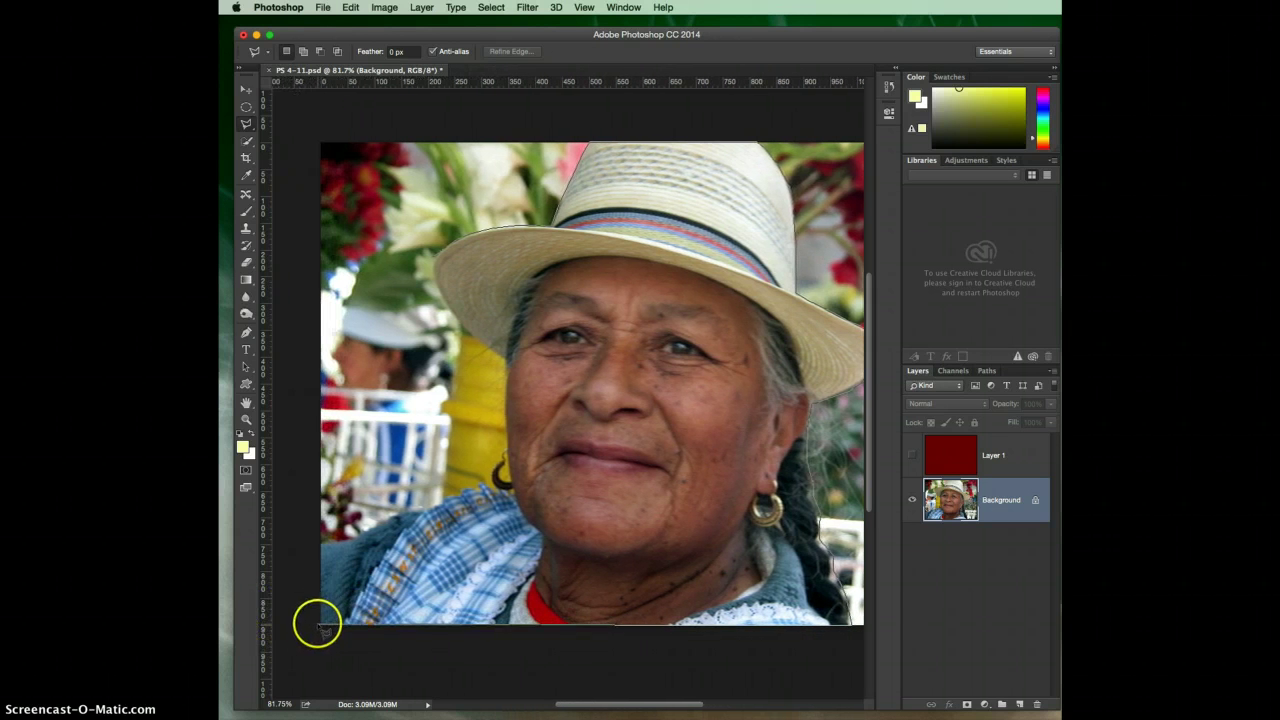
click(319, 623)
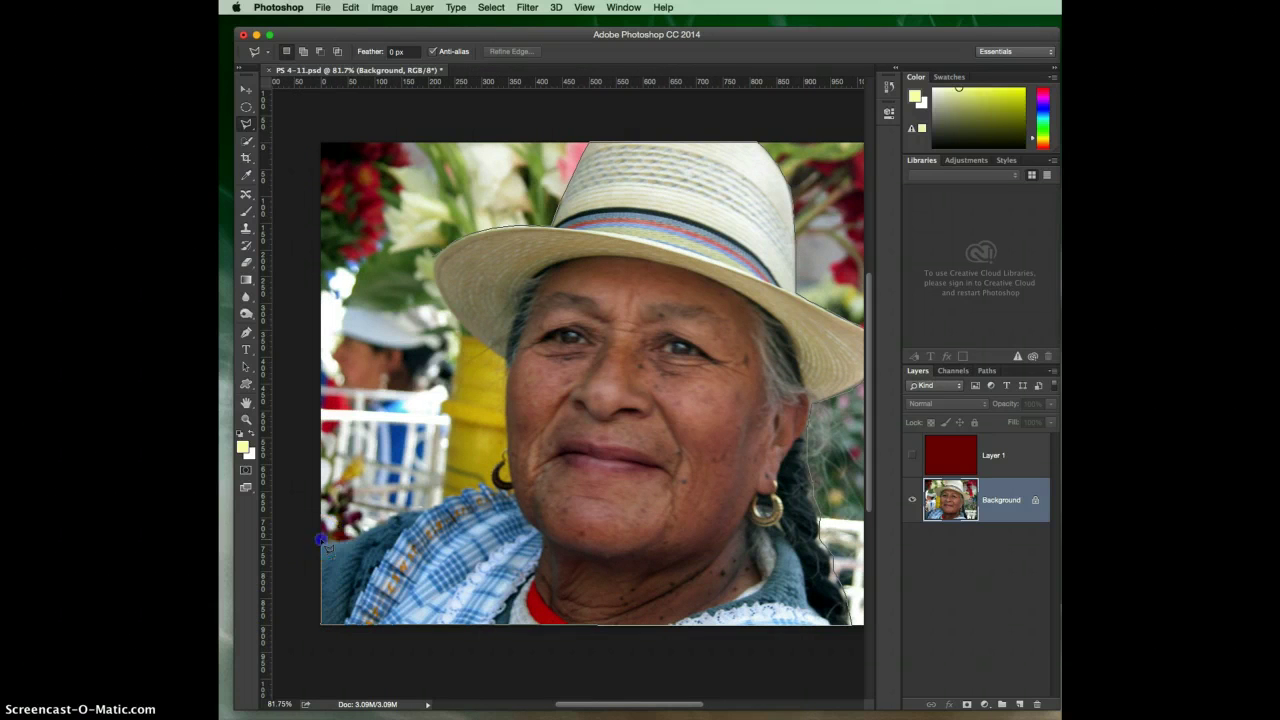
click(319, 538)
click(490, 350)
click(462, 327)
click(470, 236)
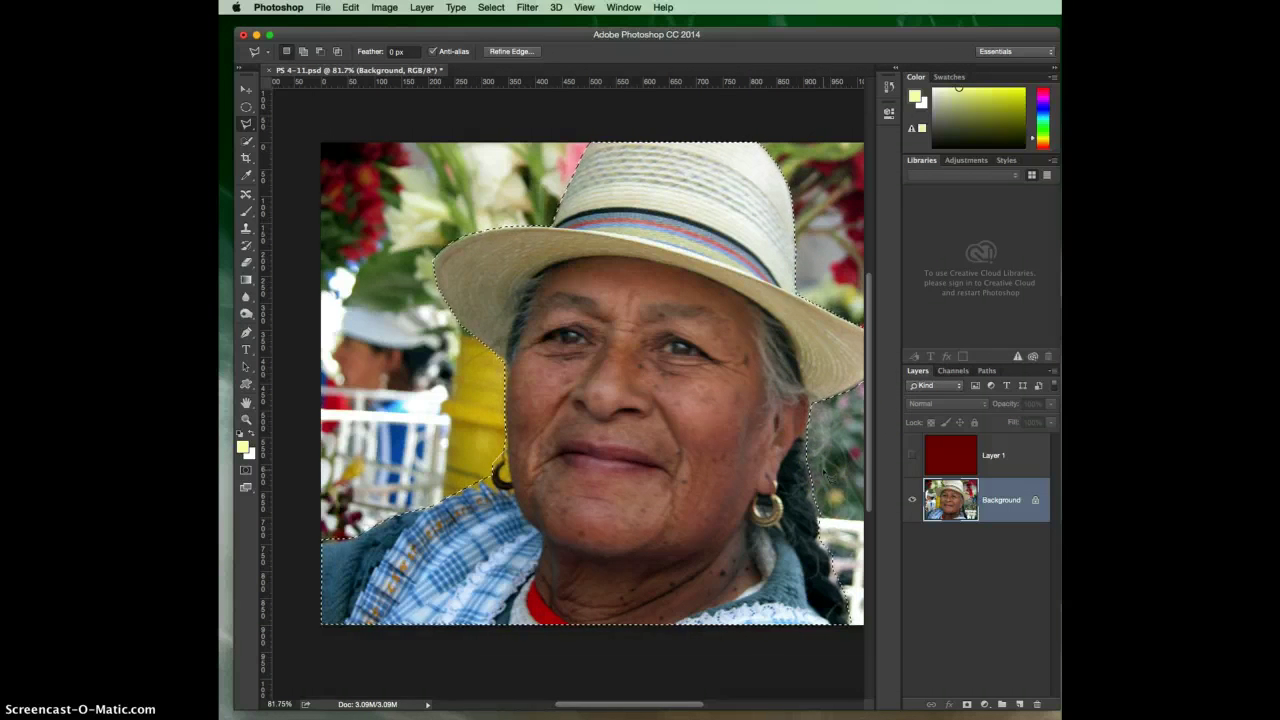
Copy the polygonal selection onto a new layer and hide the Background layer.
key(super+c)
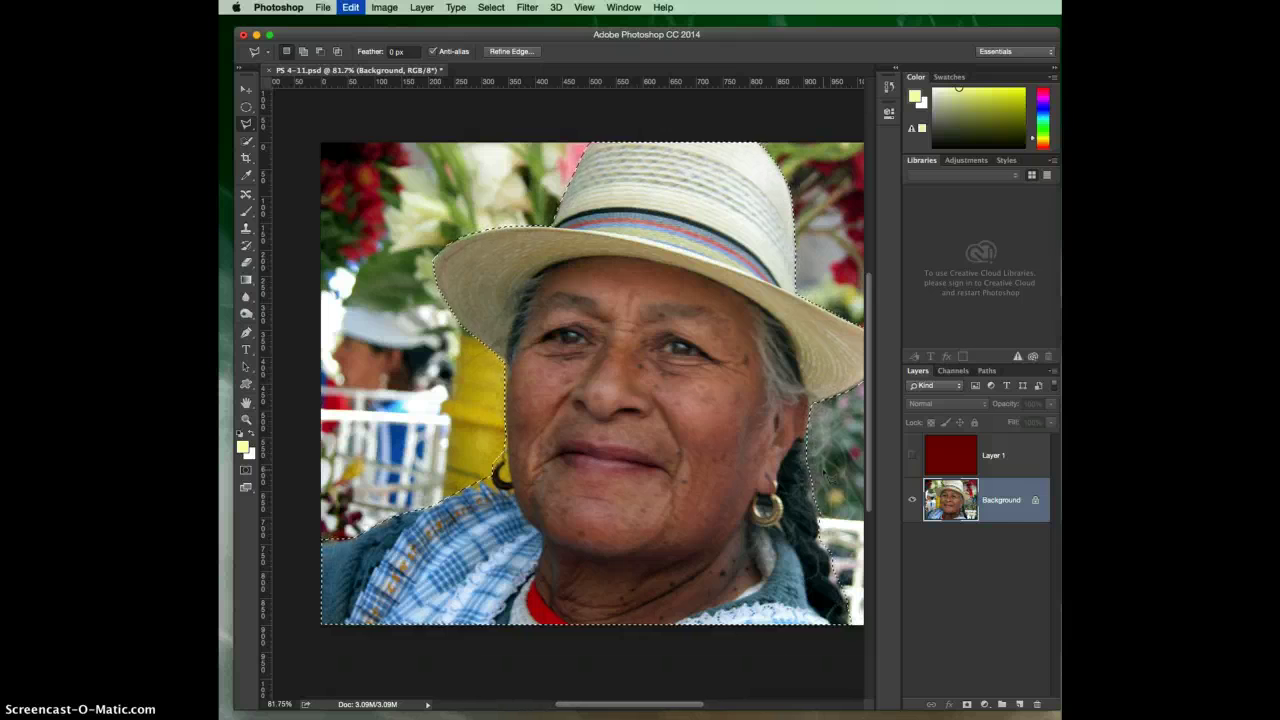
key(super+v)
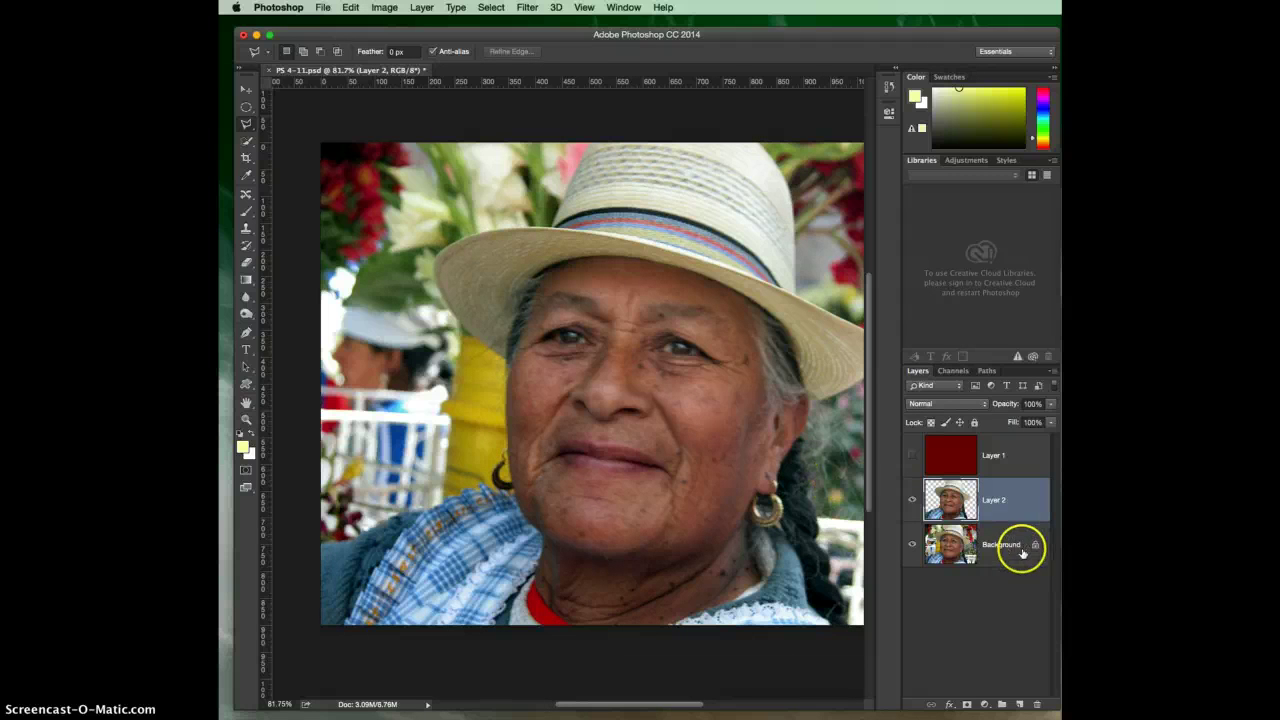
click(912, 457)
click(912, 457)
click(912, 544)
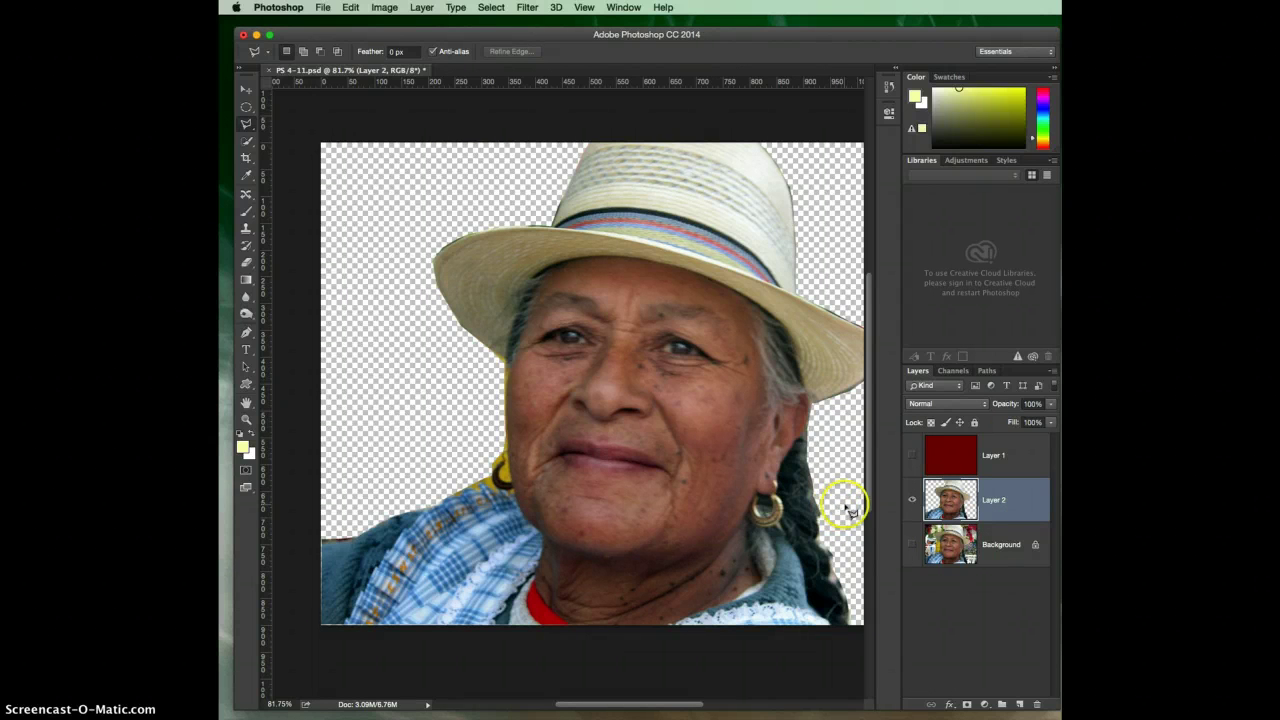
click(729, 423)
click(773, 445)
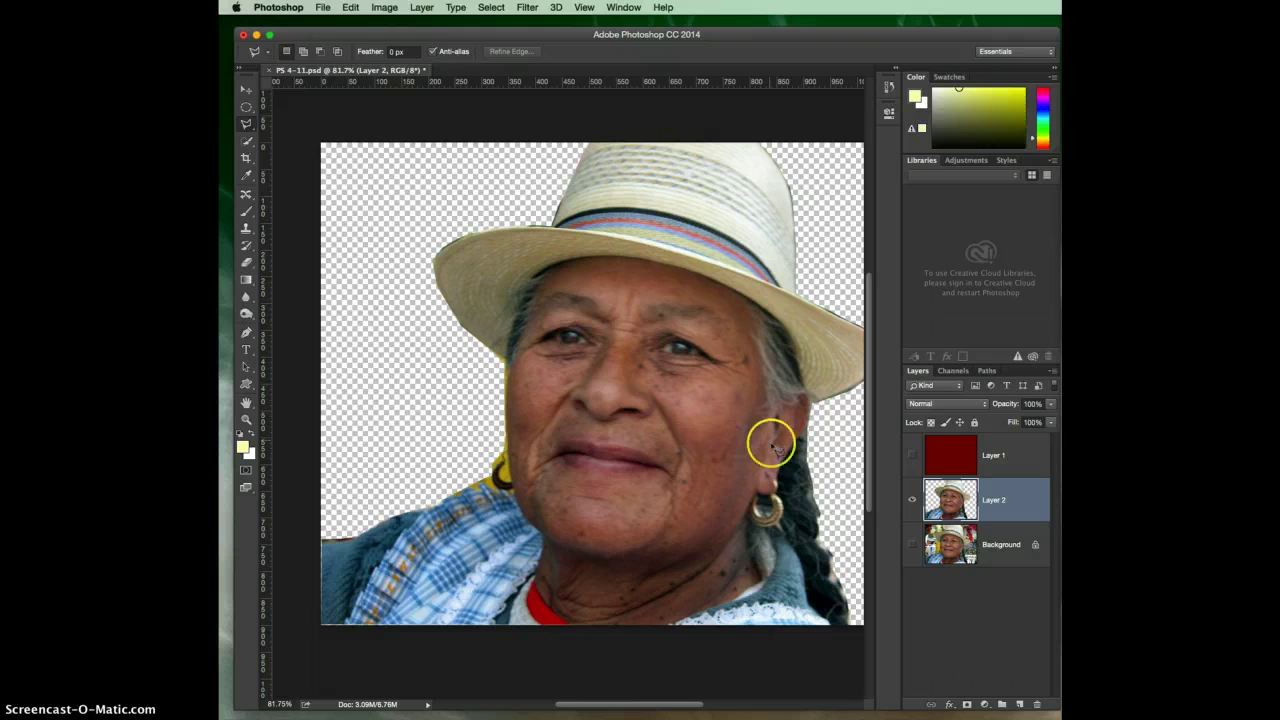
click(819, 504)
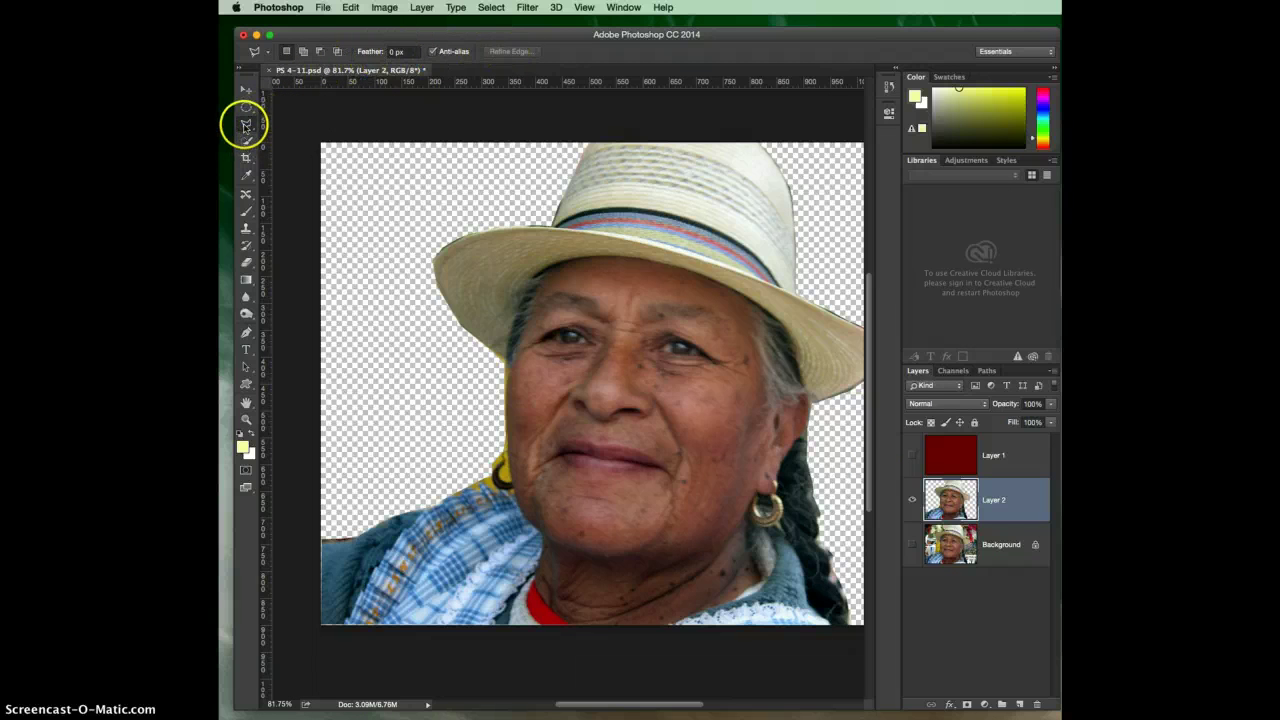
With the Magnetic Lasso tool chosen, delete the polygonal cutout Layer 2 and show the Background layer.
click(246, 124)
click(295, 146)
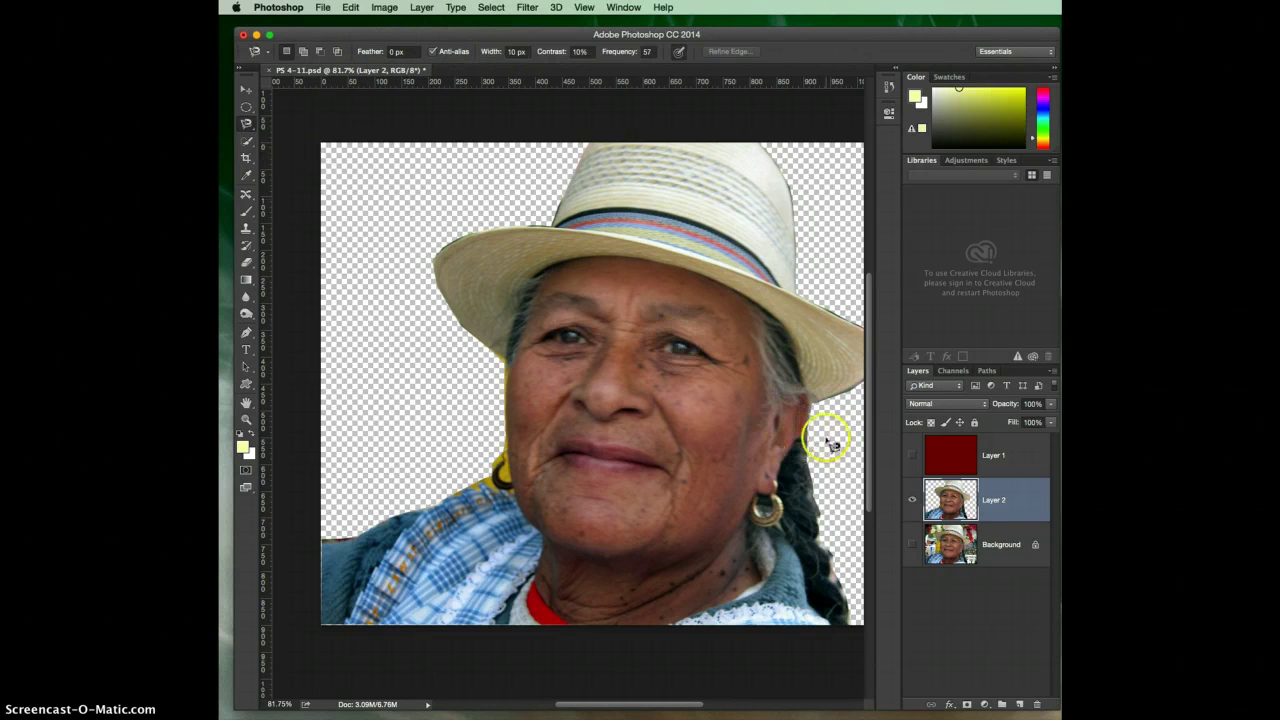
drag(997, 508, 1037, 704)
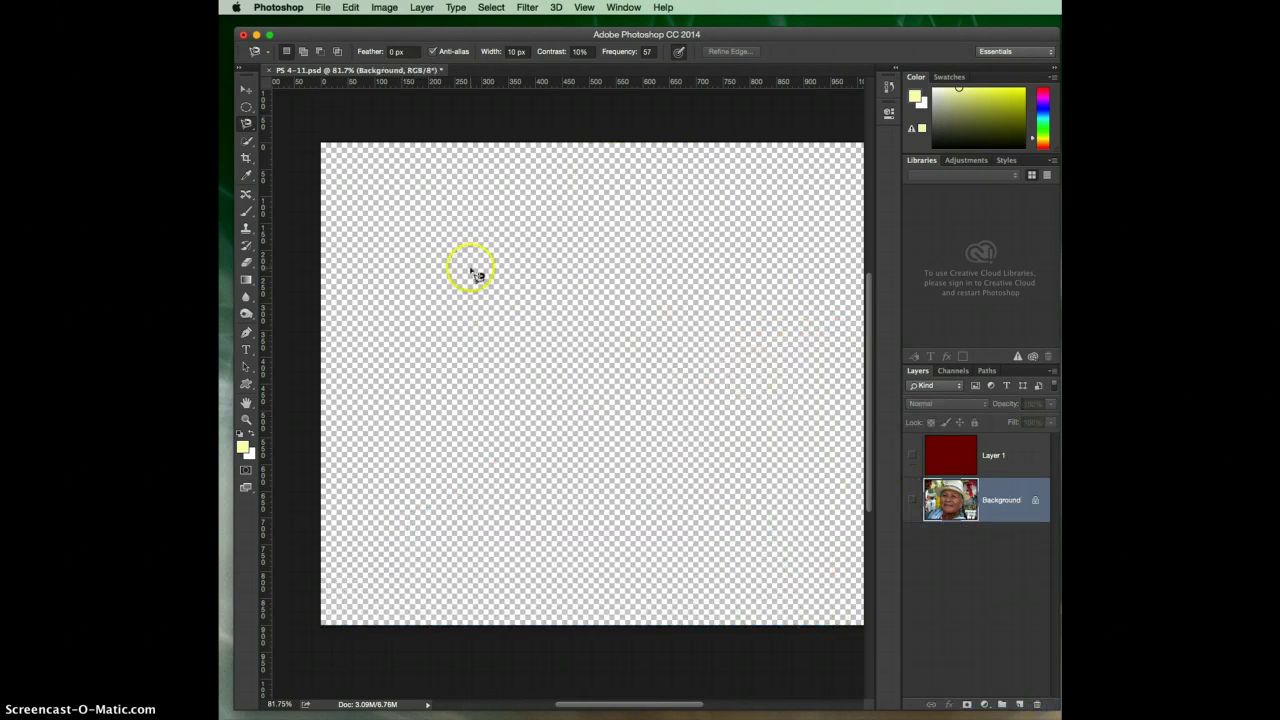
click(911, 500)
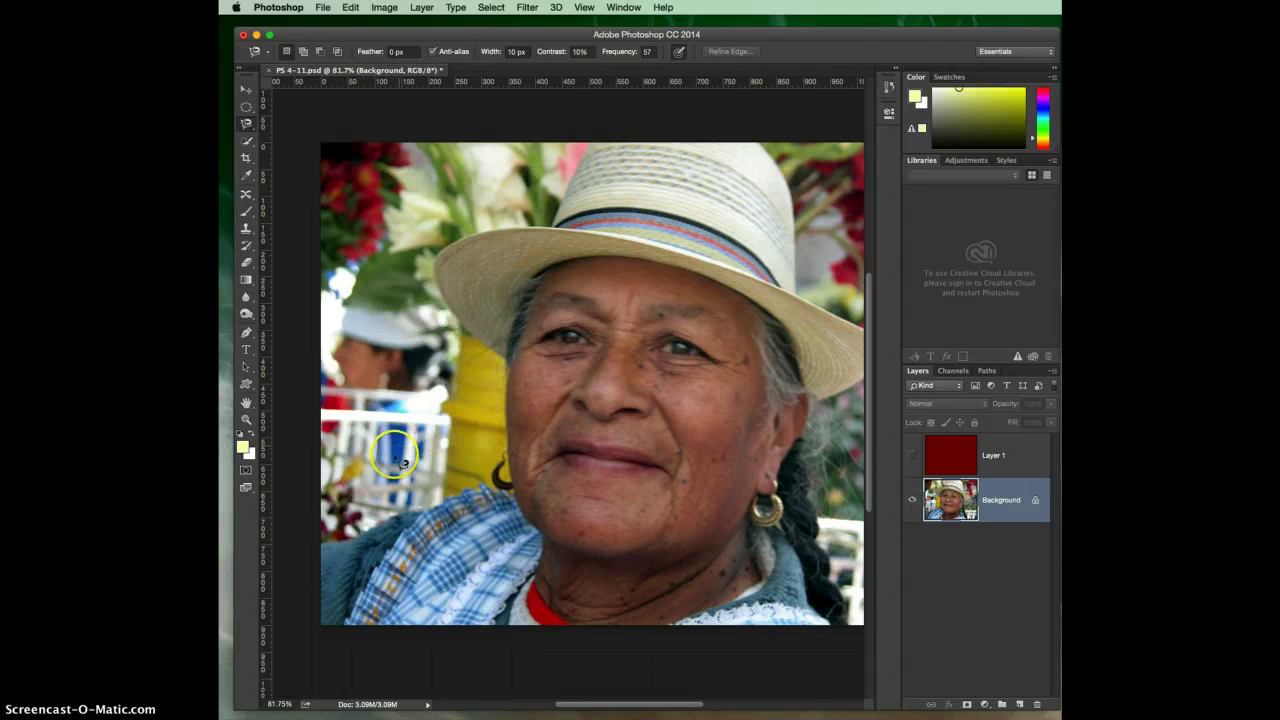
Select the woman with the Magnetic Lasso, tracing from the shoulder around the face, hat, braid and lower edge back to the start.
click(326, 543)
drag(346, 548, 484, 492)
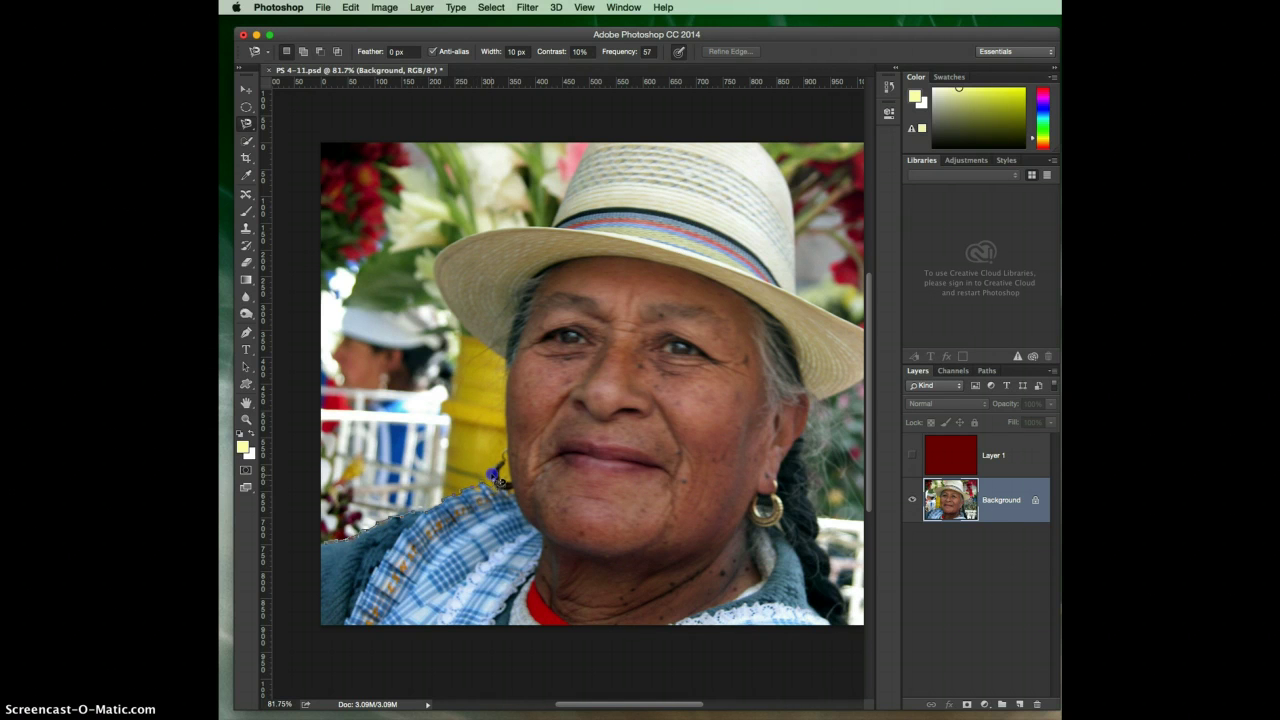
drag(503, 467, 511, 457)
mouse_move(512, 399)
mouse_down()
mouse_move(512, 372)
mouse_move(449, 313)
mouse_move(437, 263)
mouse_move(477, 236)
mouse_move(571, 225)
mouse_up()
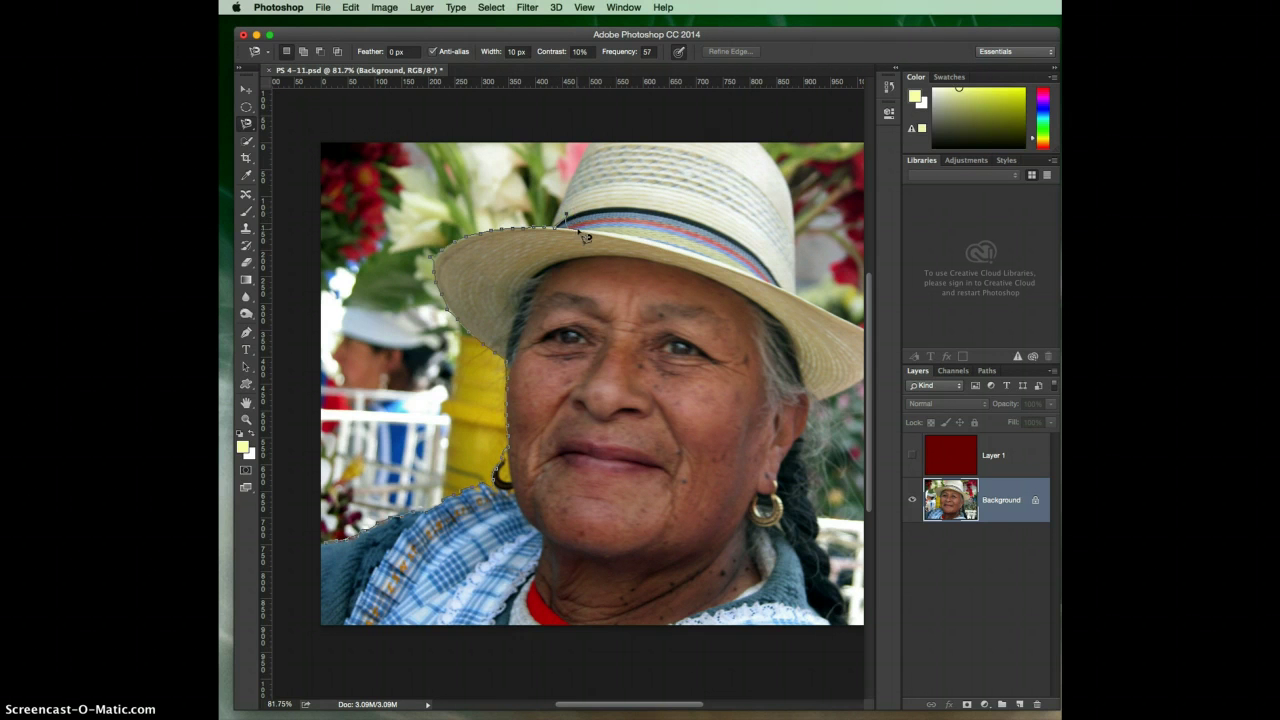
mouse_move(586, 234)
mouse_down()
mouse_move(542, 230)
mouse_move(590, 142)
mouse_move(735, 134)
mouse_move(625, 154)
mouse_move(594, 151)
mouse_move(606, 137)
mouse_move(595, 145)
mouse_move(588, 132)
mouse_move(641, 124)
mouse_move(586, 149)
mouse_move(765, 150)
mouse_move(790, 174)
mouse_move(805, 297)
mouse_move(865, 335)
mouse_move(866, 355)
mouse_move(792, 400)
mouse_move(780, 437)
mouse_move(816, 622)
mouse_move(596, 636)
mouse_move(283, 618)
mouse_up()
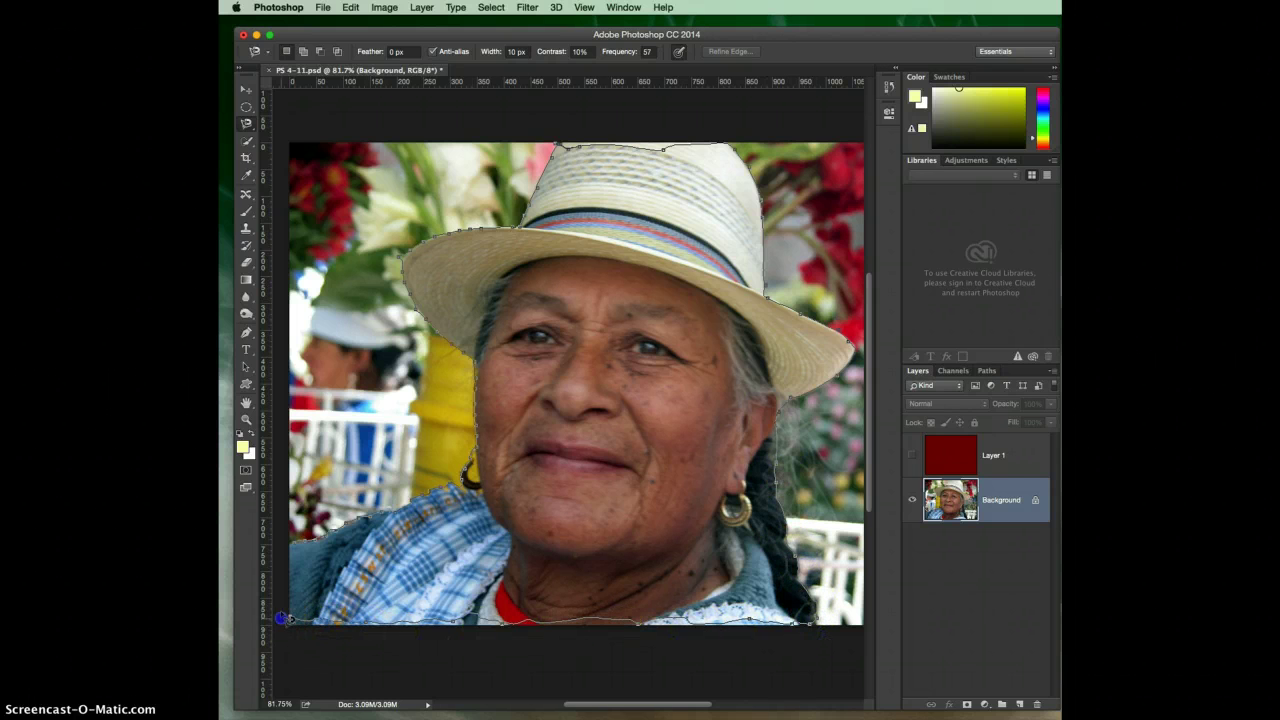
click(301, 547)
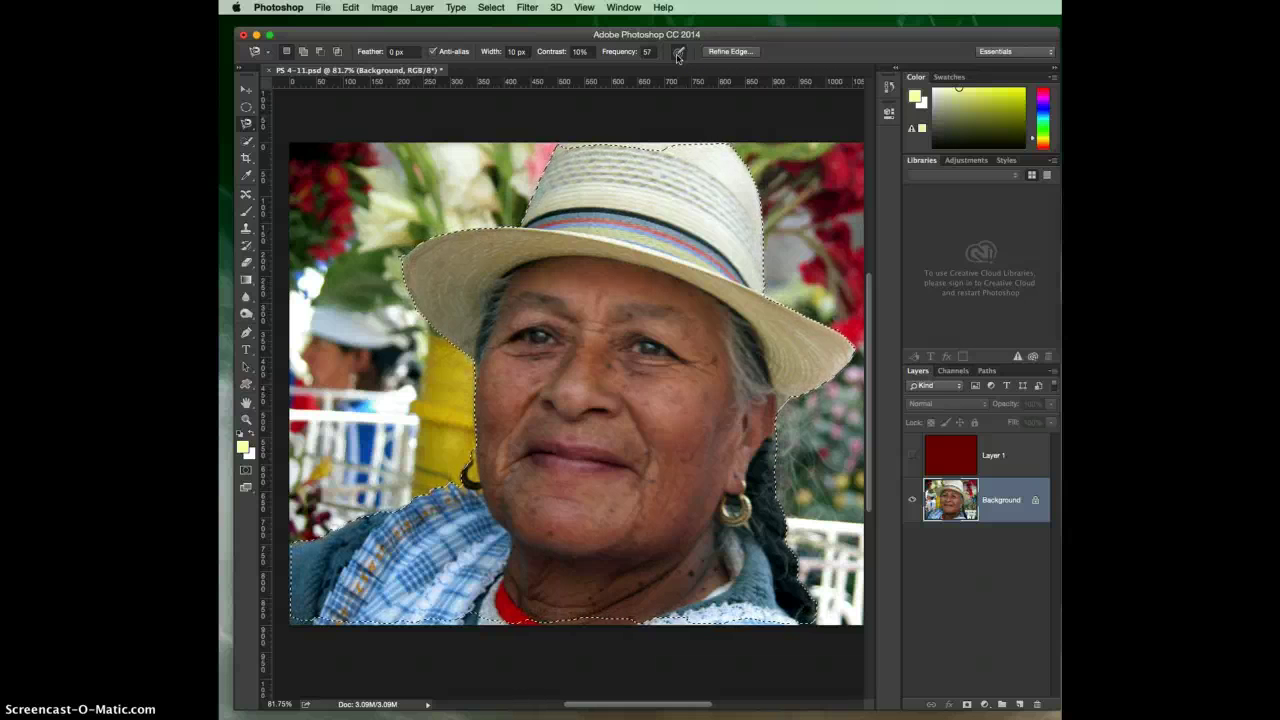
Switch to the Quick Selection tool, keeping the magnetic selection of the woman active.
click(678, 53)
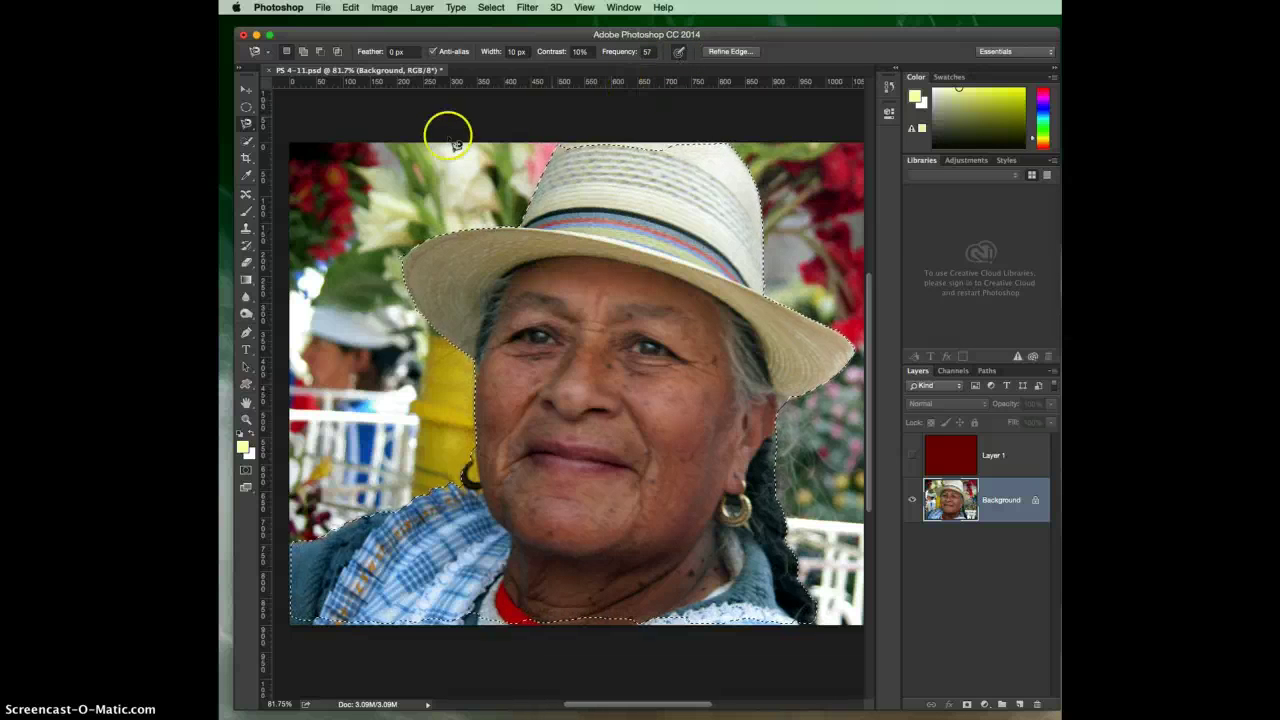
click(246, 140)
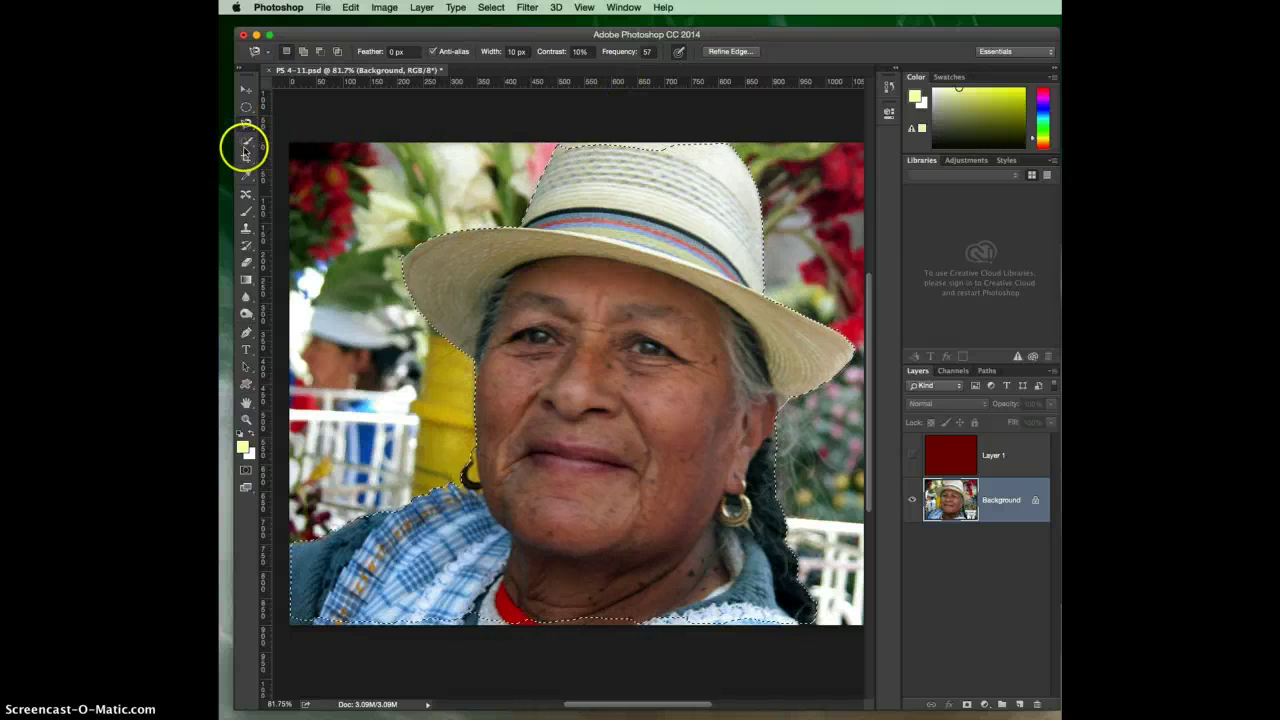
click(880, 463)
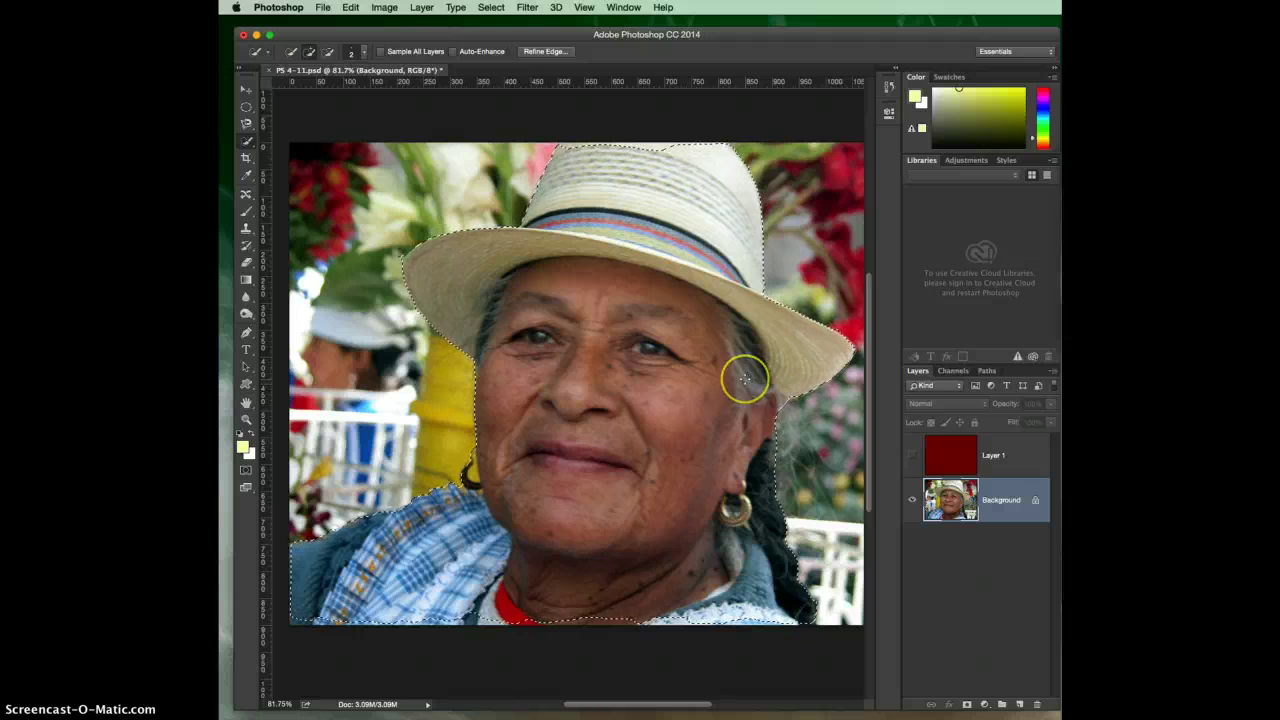
Clear the active selection and switch the Quick Selection tool between its add and subtract modes.
key(super+d)
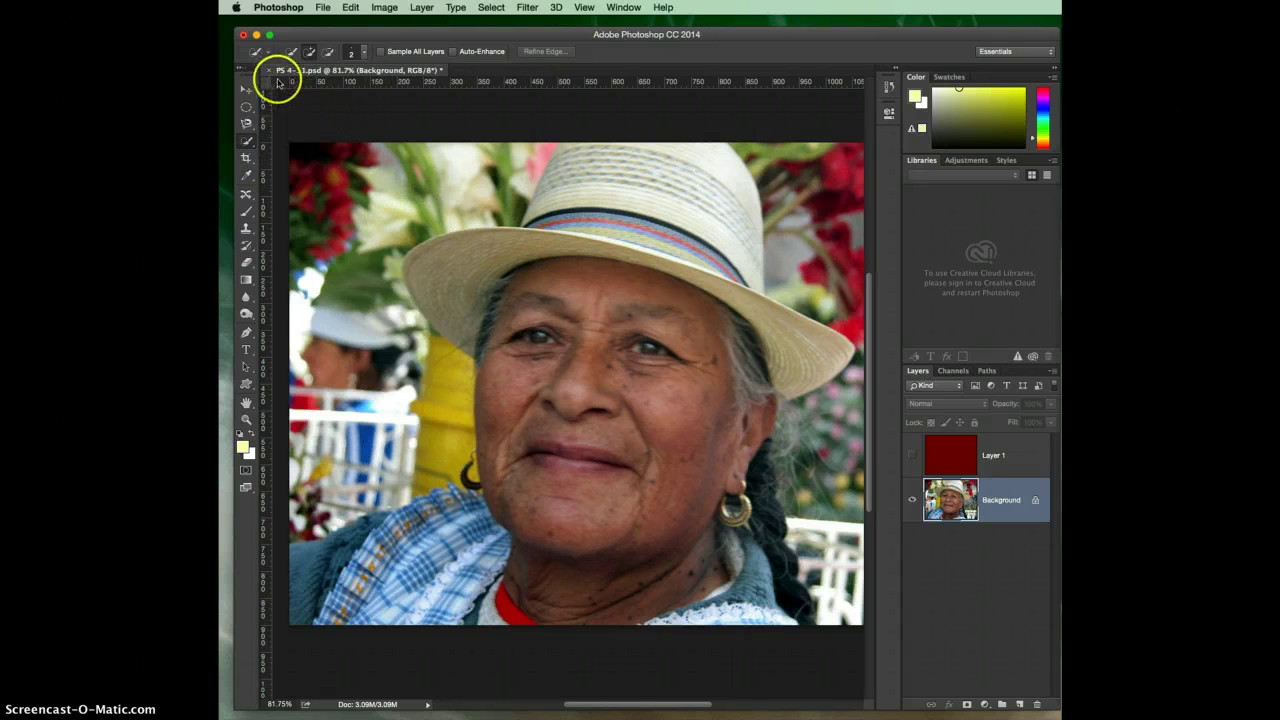
click(329, 52)
click(309, 53)
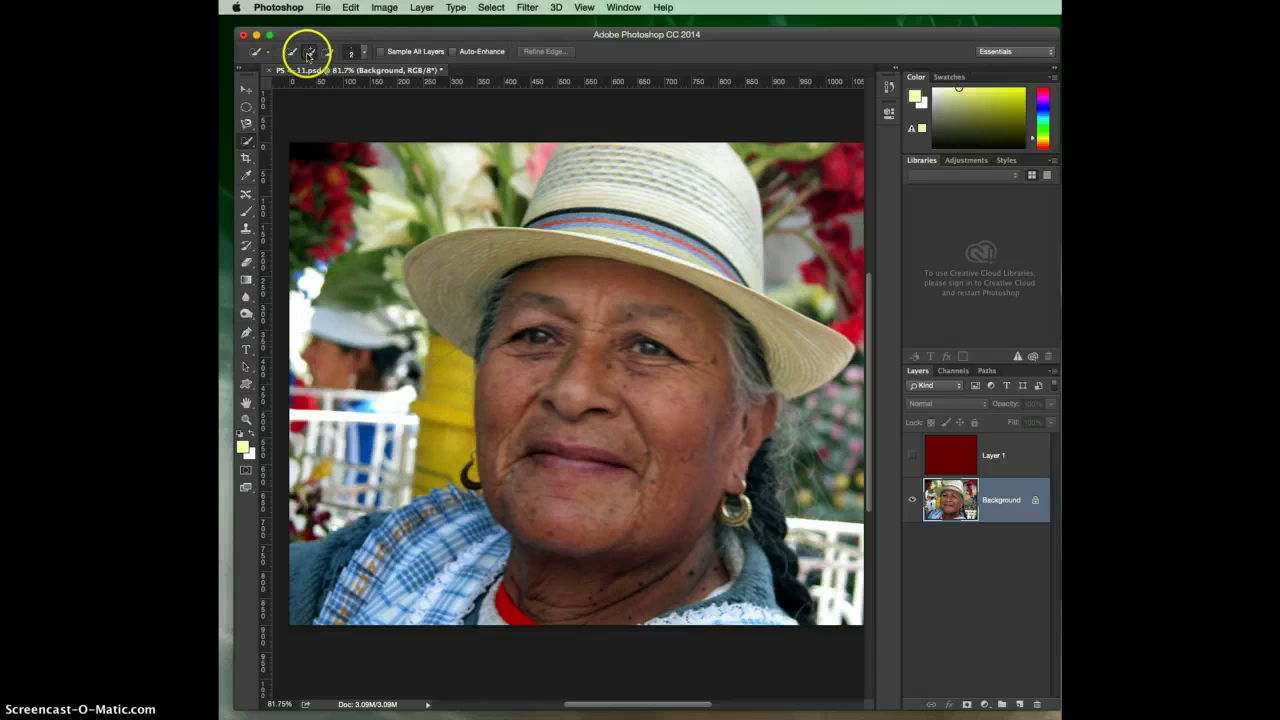
click(328, 55)
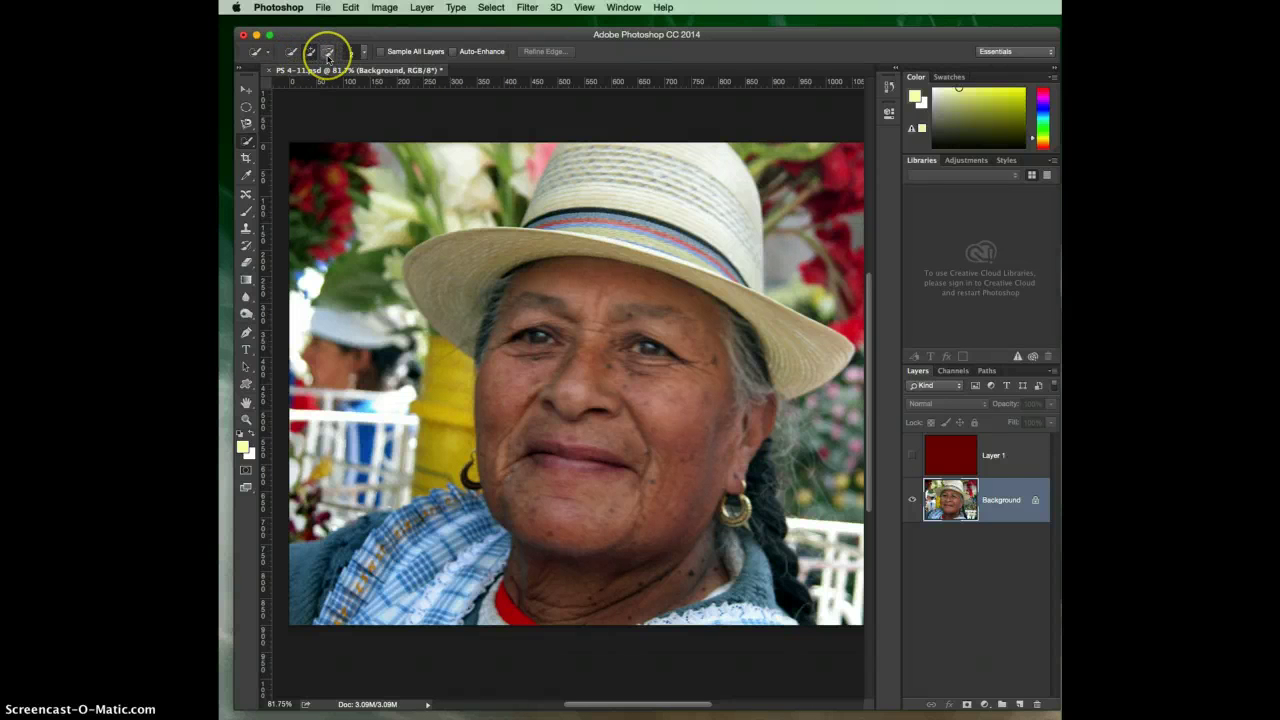
Set the Quick Selection brush size to 70 px, keeping the add-to-selection mode active.
click(365, 55)
click(365, 55)
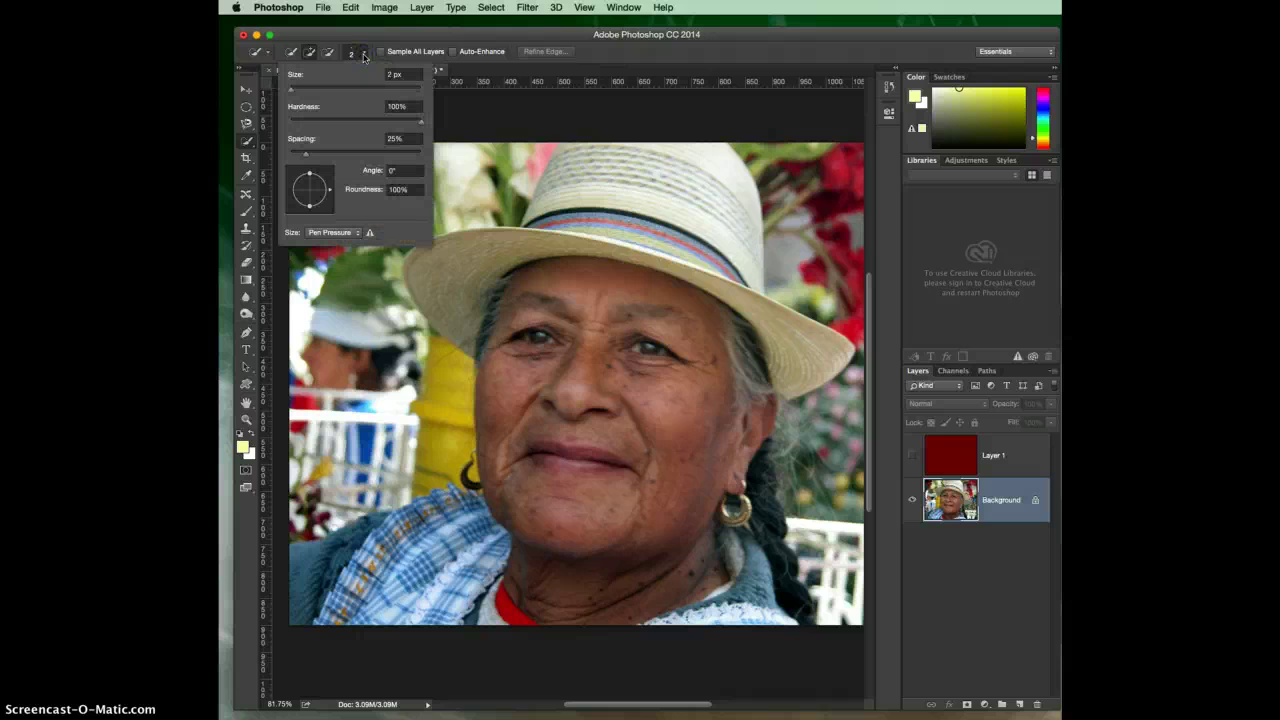
mouse_move(340, 88)
mouse_down()
mouse_move(291, 91)
mouse_move(372, 96)
mouse_move(380, 343)
mouse_move(343, 357)
mouse_move(507, 207)
mouse_move(500, 196)
mouse_up()
drag(420, 88, 335, 90)
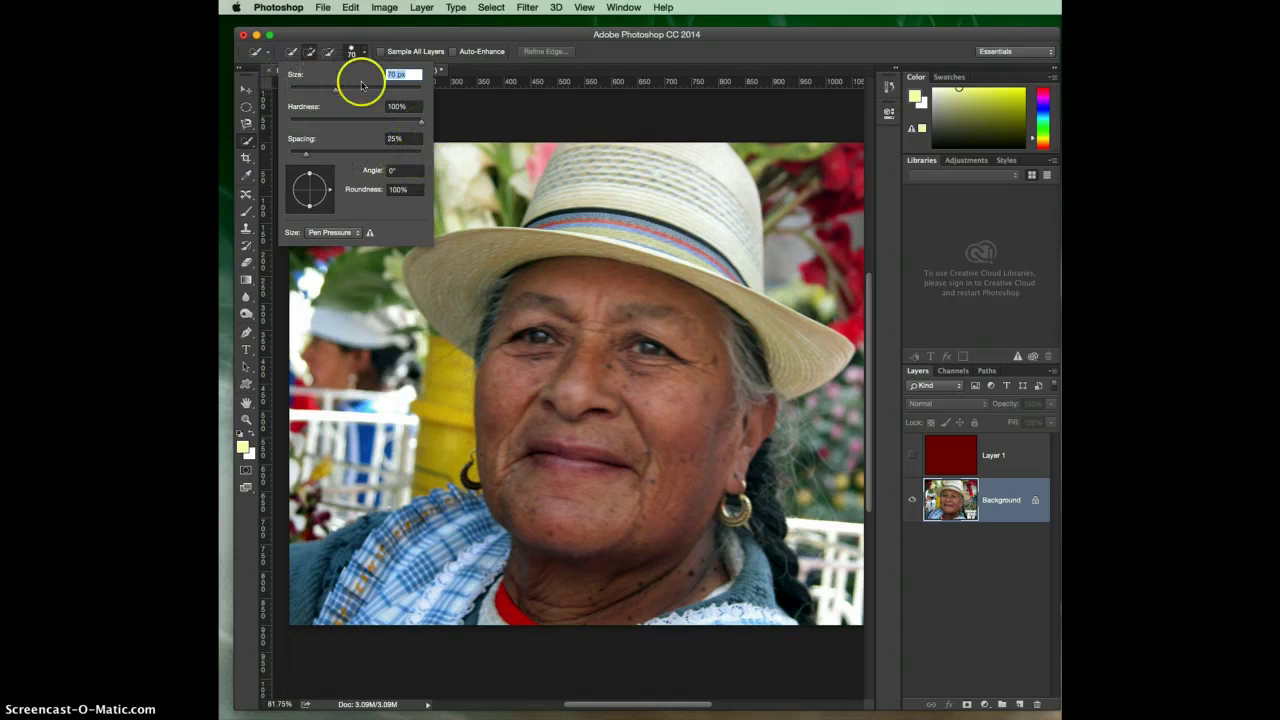
click(400, 40)
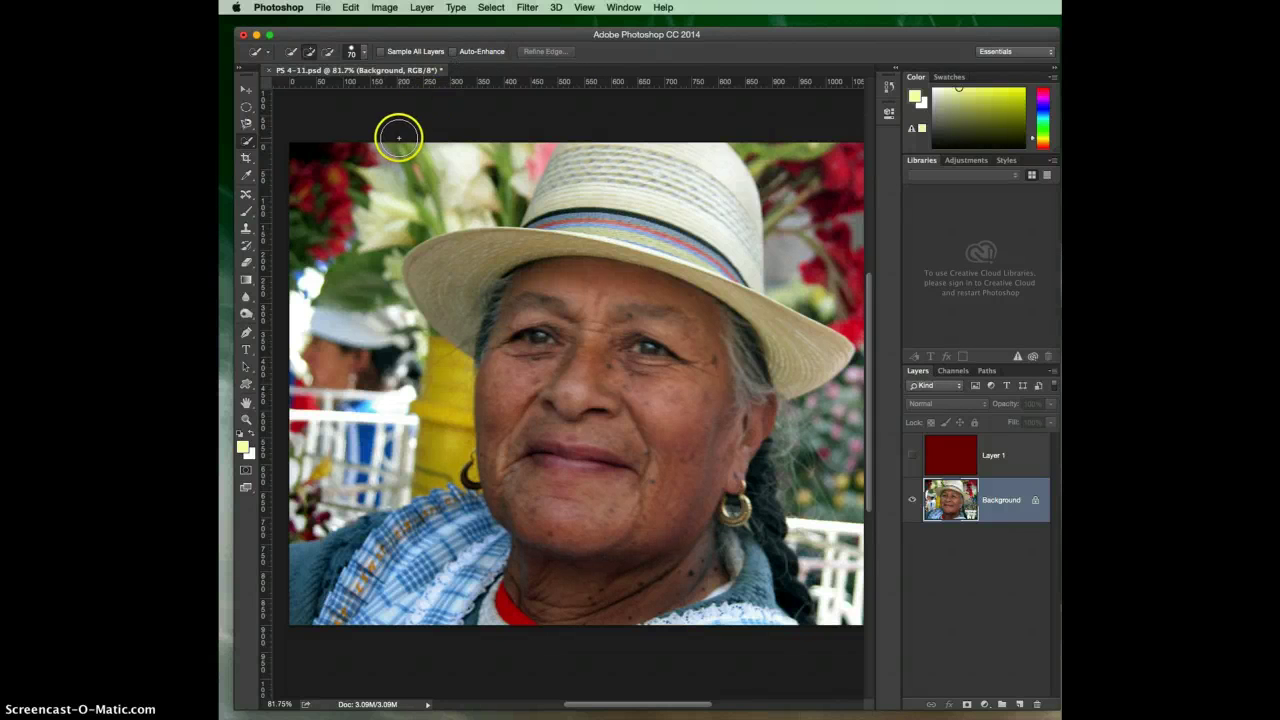
Select the background around the woman with Quick Selection, from the upper-left flowers down to the shoulder, then along the opposite side of the hat and braid.
click(302, 196)
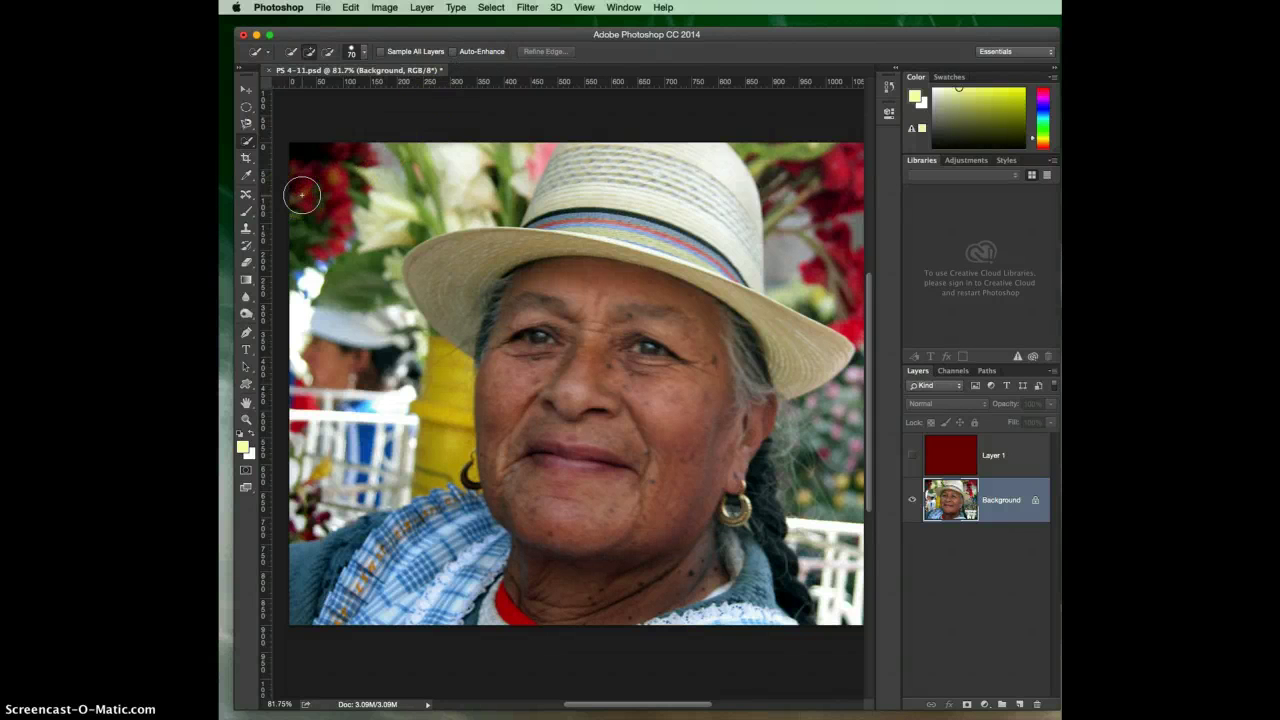
mouse_move(302, 196)
mouse_down()
mouse_move(365, 165)
mouse_move(411, 182)
mouse_move(455, 170)
mouse_move(507, 140)
mouse_up()
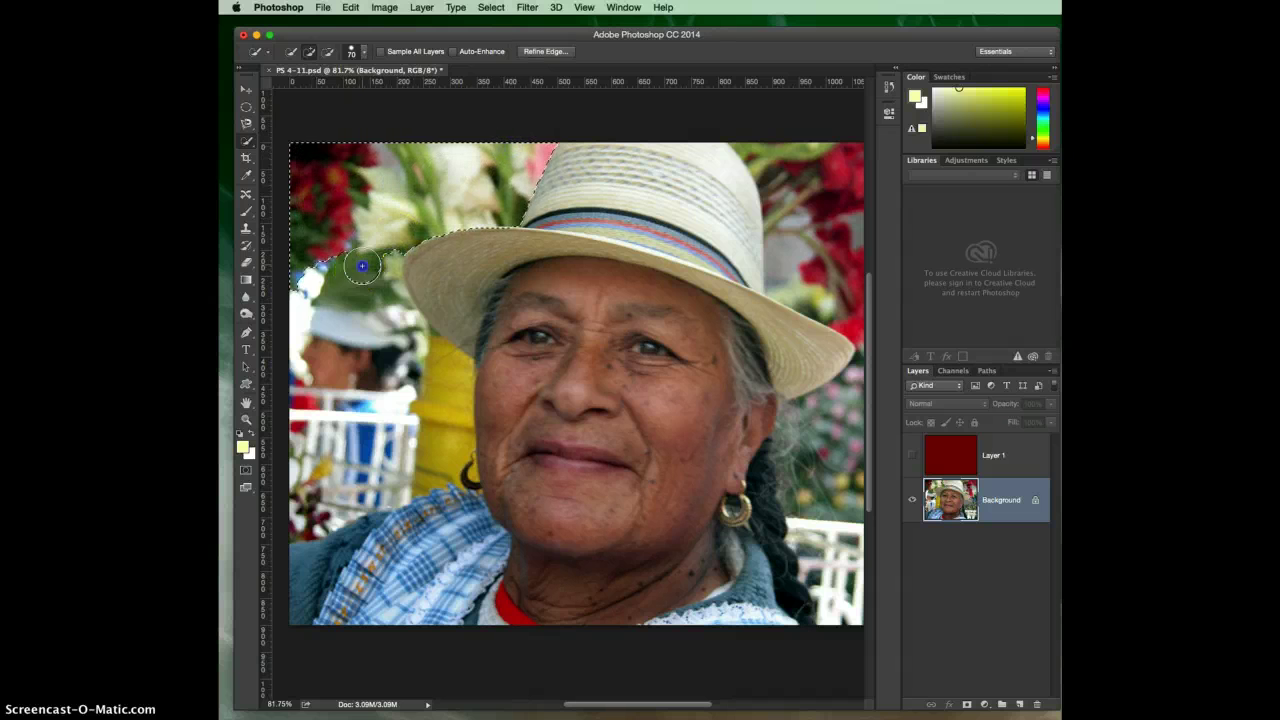
mouse_move(362, 265)
mouse_down()
mouse_move(358, 284)
mouse_move(372, 264)
mouse_move(428, 370)
mouse_move(296, 494)
mouse_move(292, 516)
mouse_move(318, 530)
mouse_up()
drag(360, 376, 349, 362)
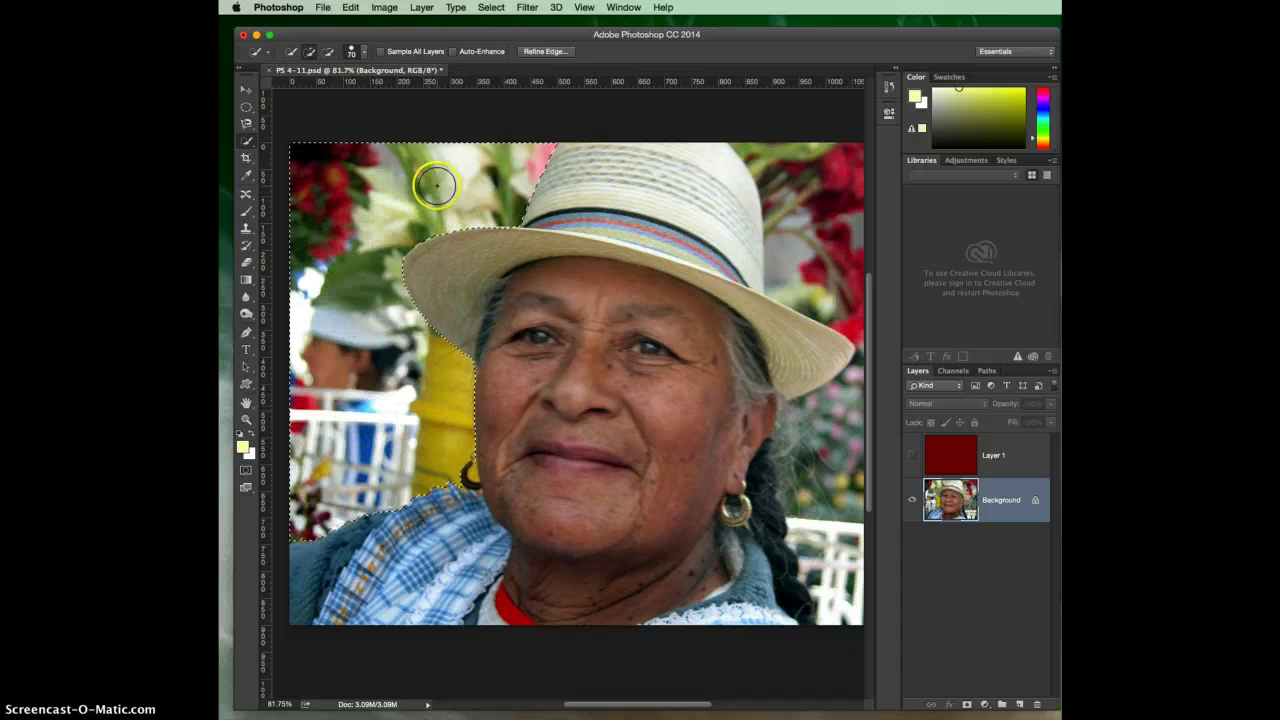
mouse_move(546, 160)
mouse_down()
mouse_move(689, 149)
mouse_move(786, 160)
mouse_move(771, 149)
mouse_move(846, 220)
mouse_move(864, 325)
mouse_up()
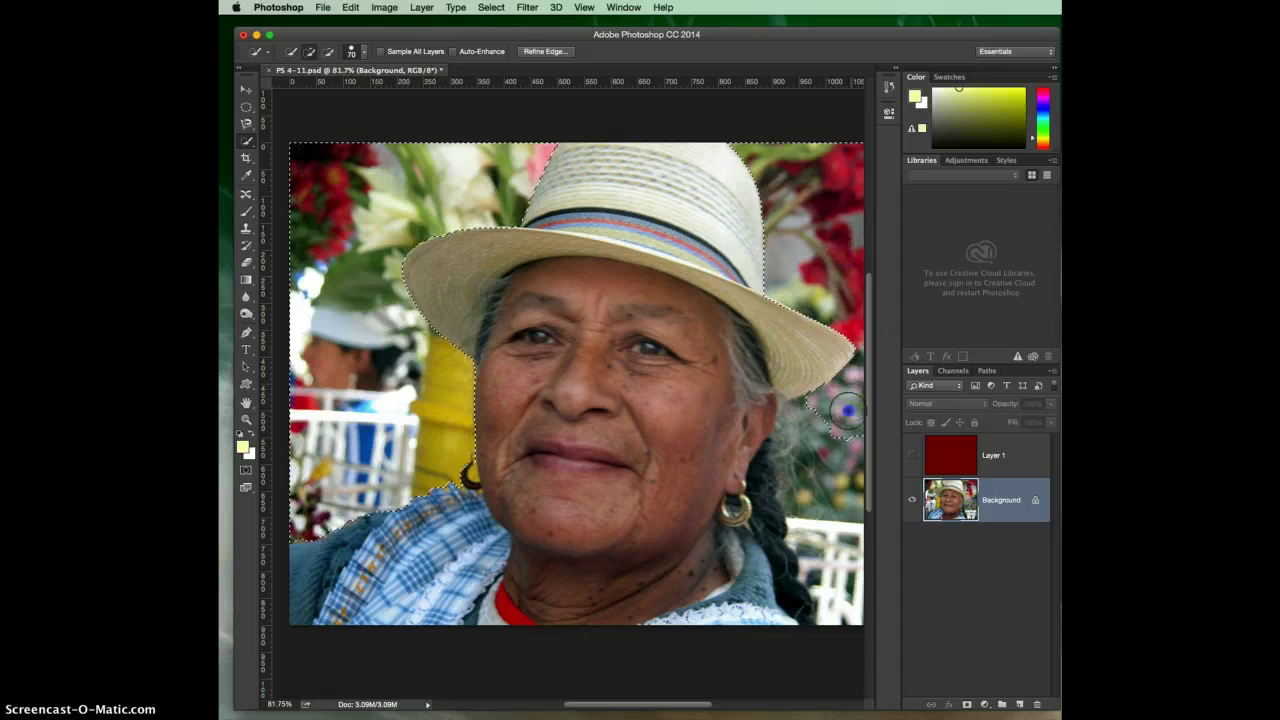
mouse_move(847, 410)
mouse_down()
mouse_move(834, 418)
mouse_move(850, 568)
mouse_up()
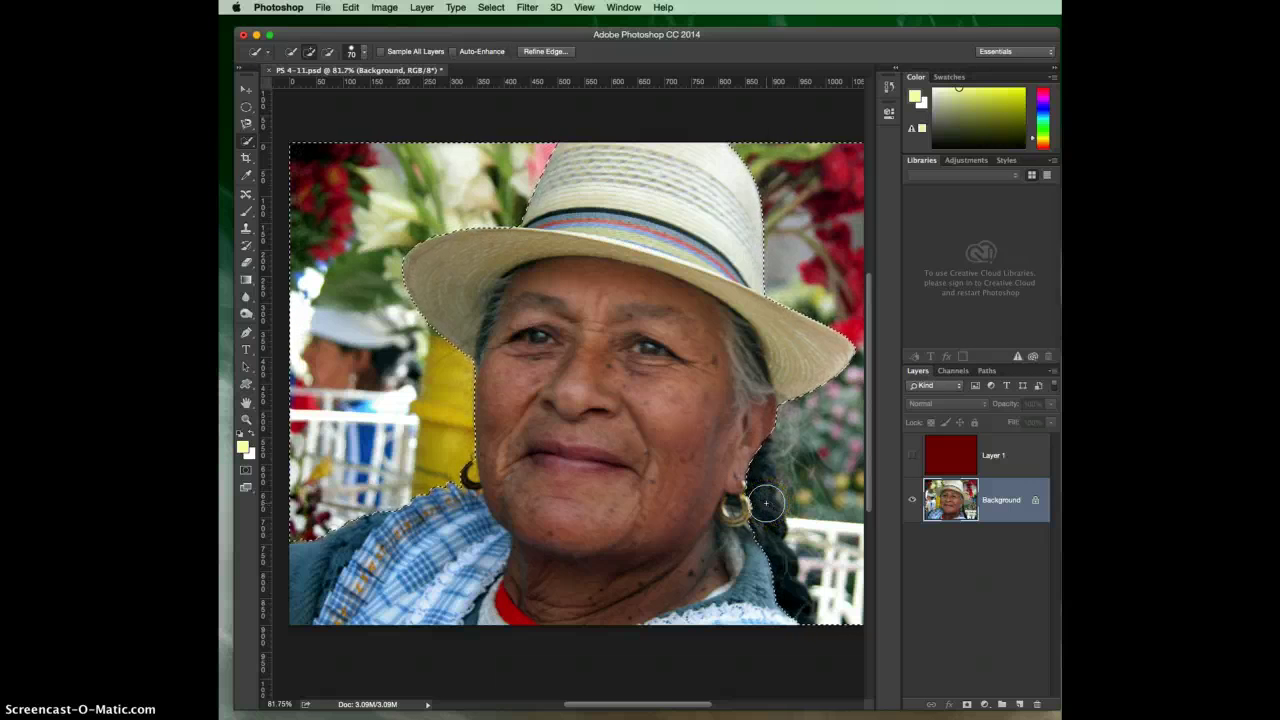
Reduce the Quick Selection brush to 30 px and subtract the braid beside the earring from the background selection.
click(363, 51)
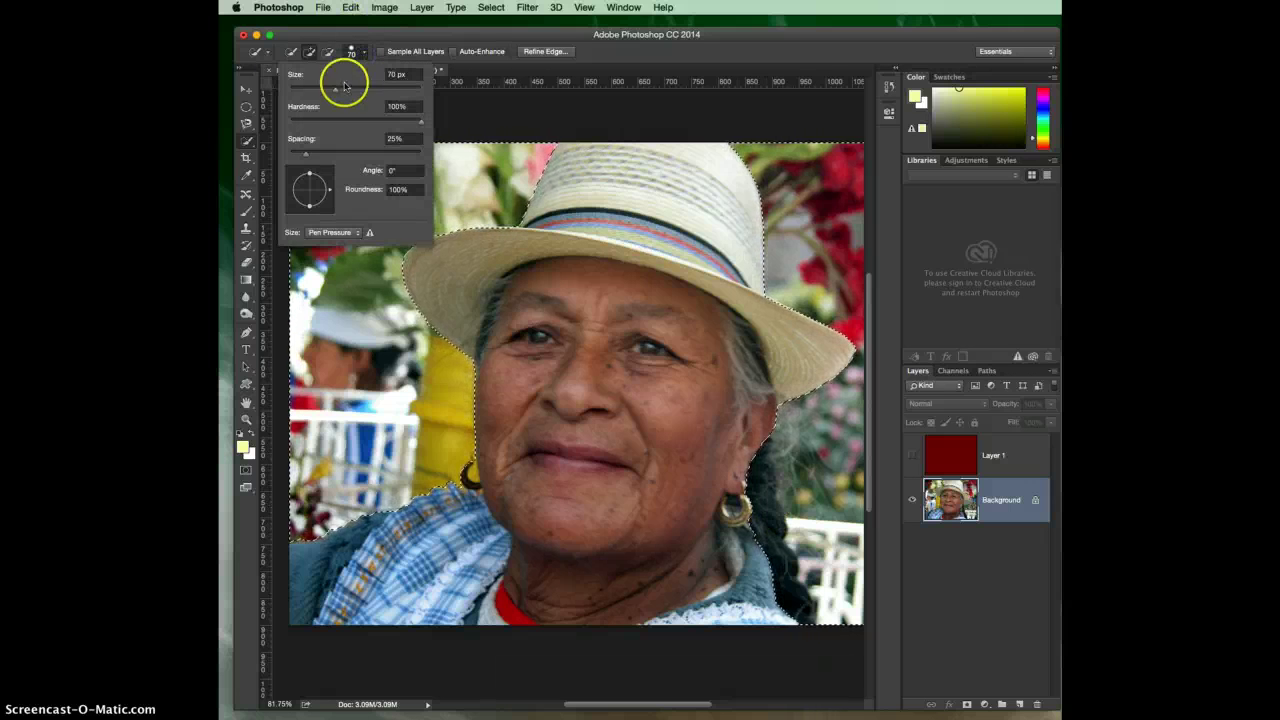
click(815, 455)
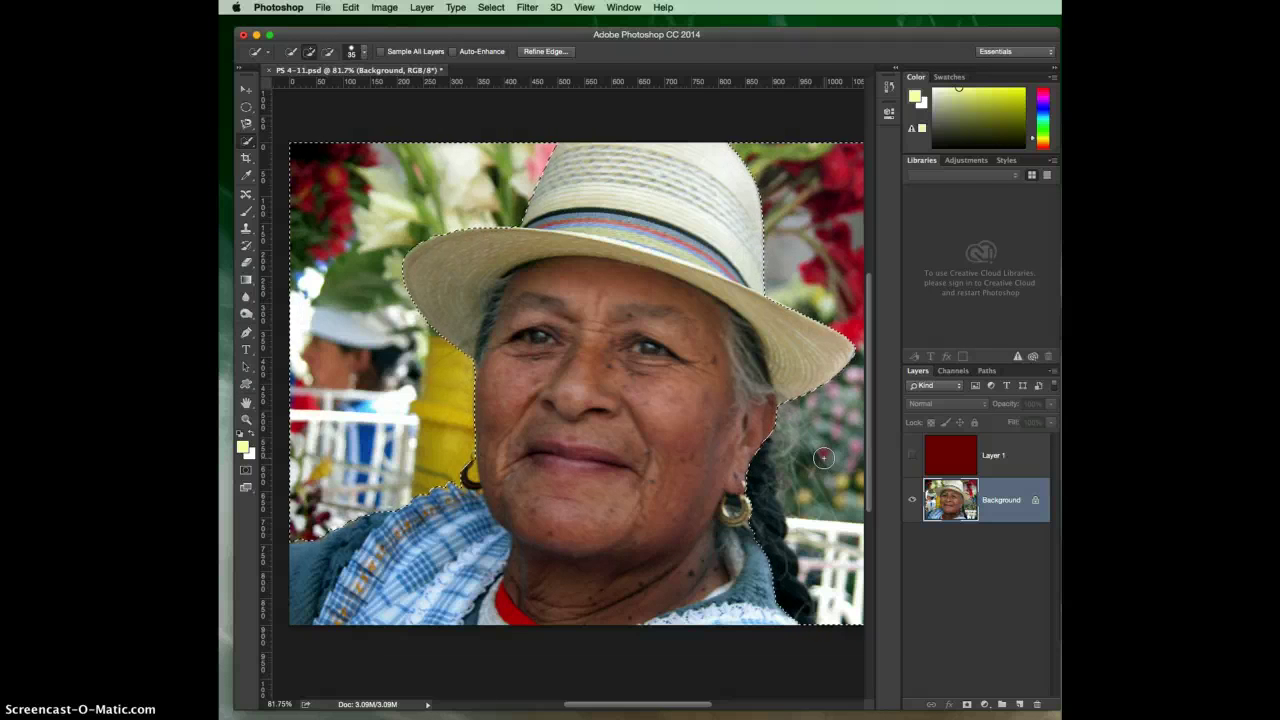
drag(821, 487, 778, 503)
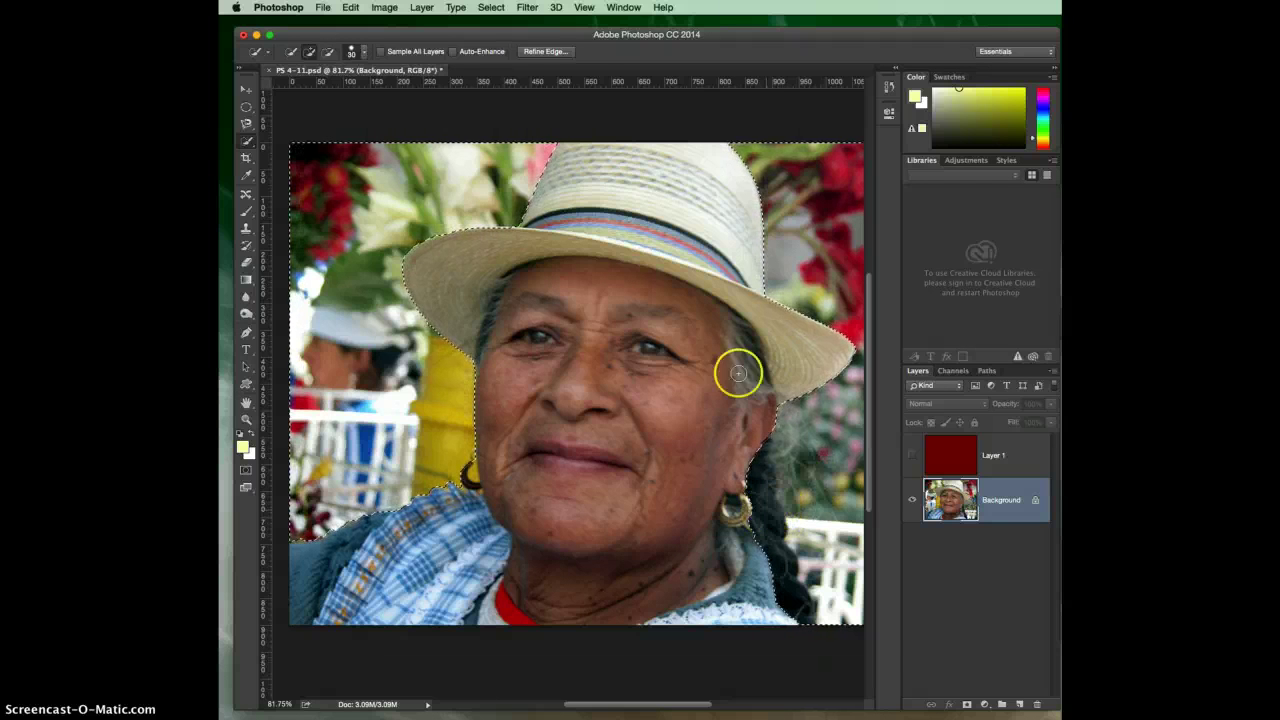
click(322, 53)
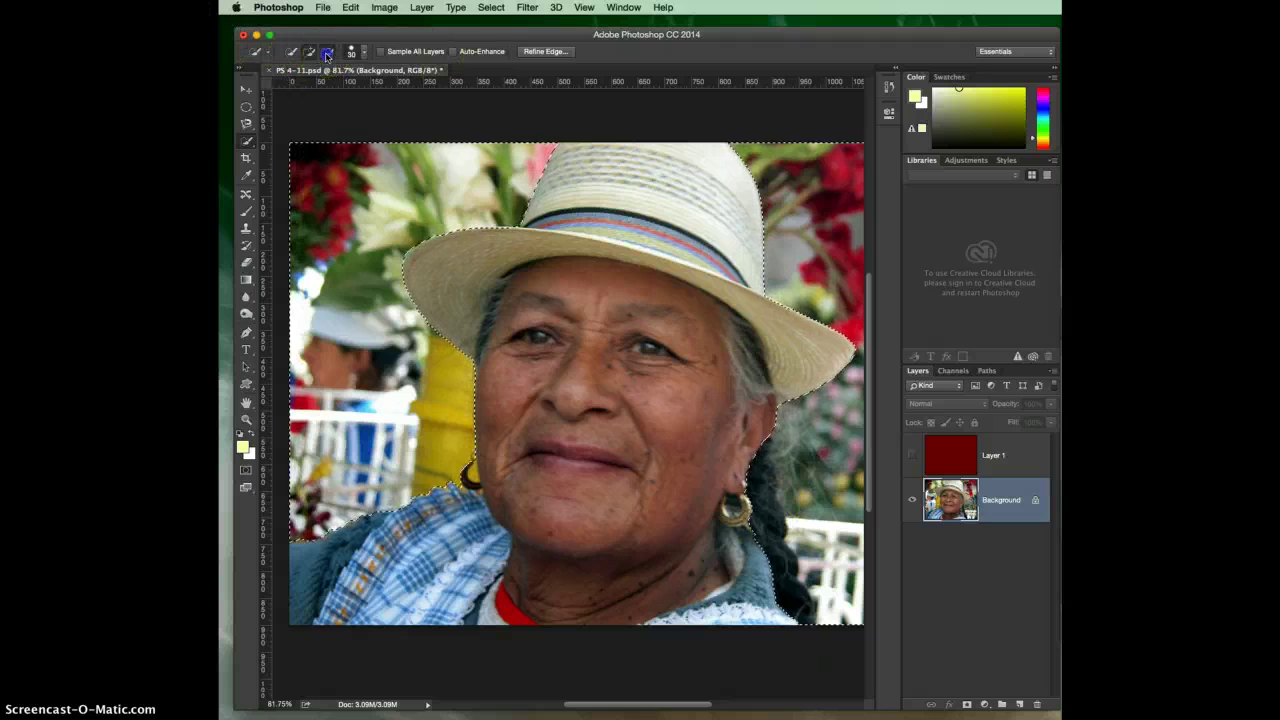
drag(823, 534, 782, 520)
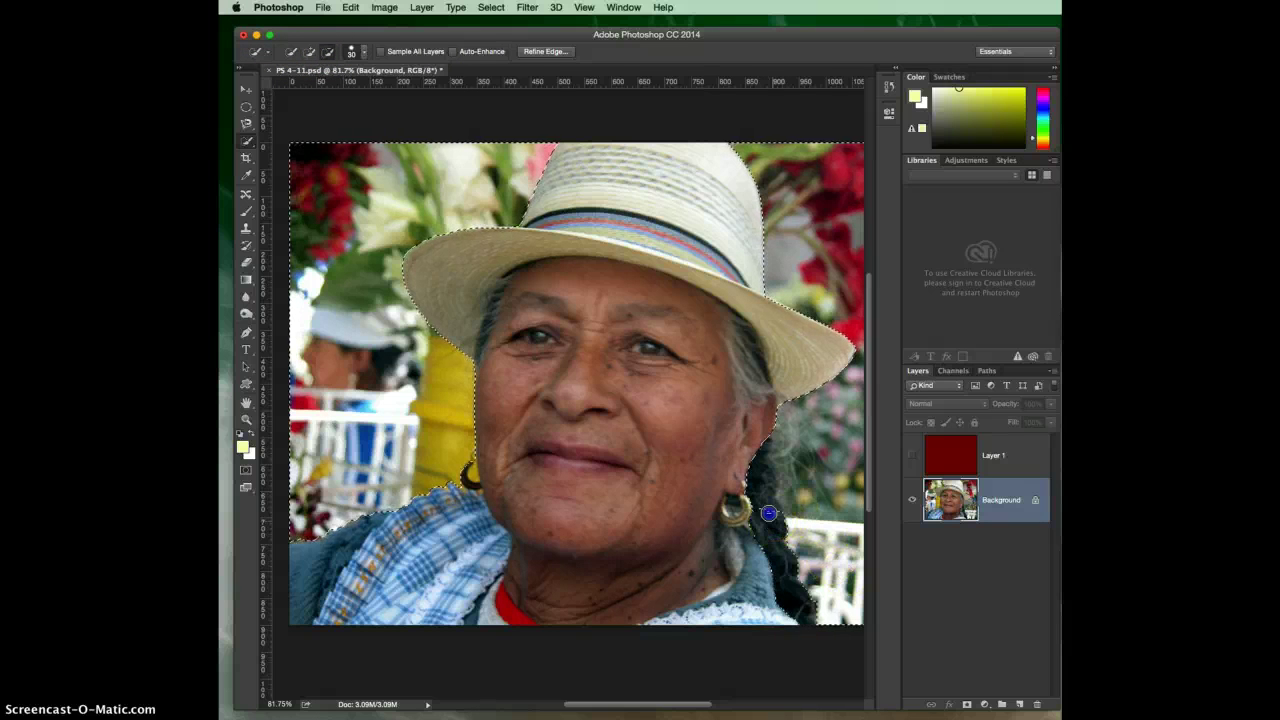